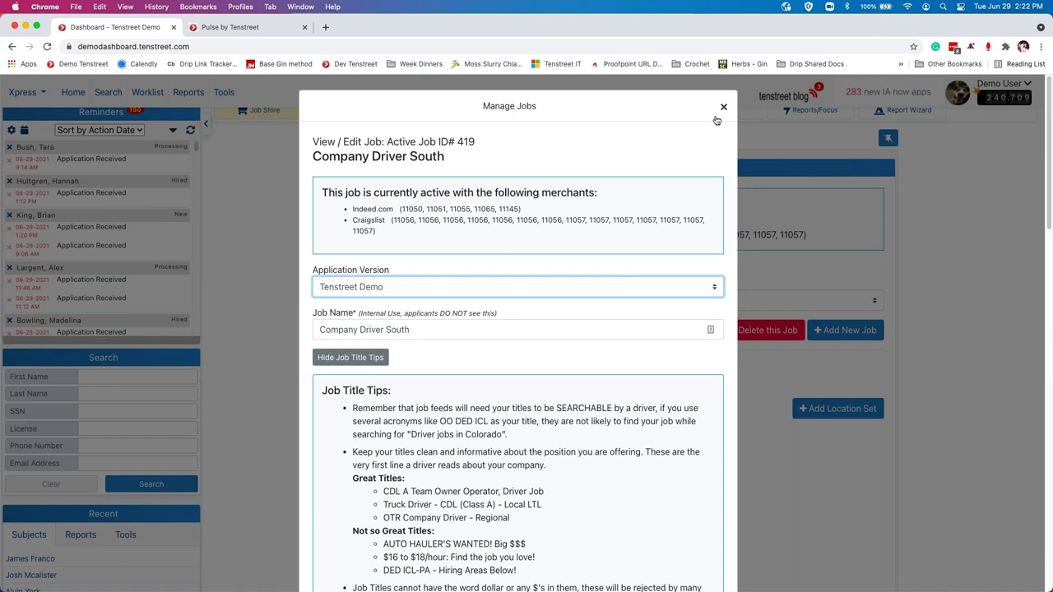
Close the job editor and review the vendor orders listed in the Job Store
{"action": "left_click", "coordinate": [723, 109]}
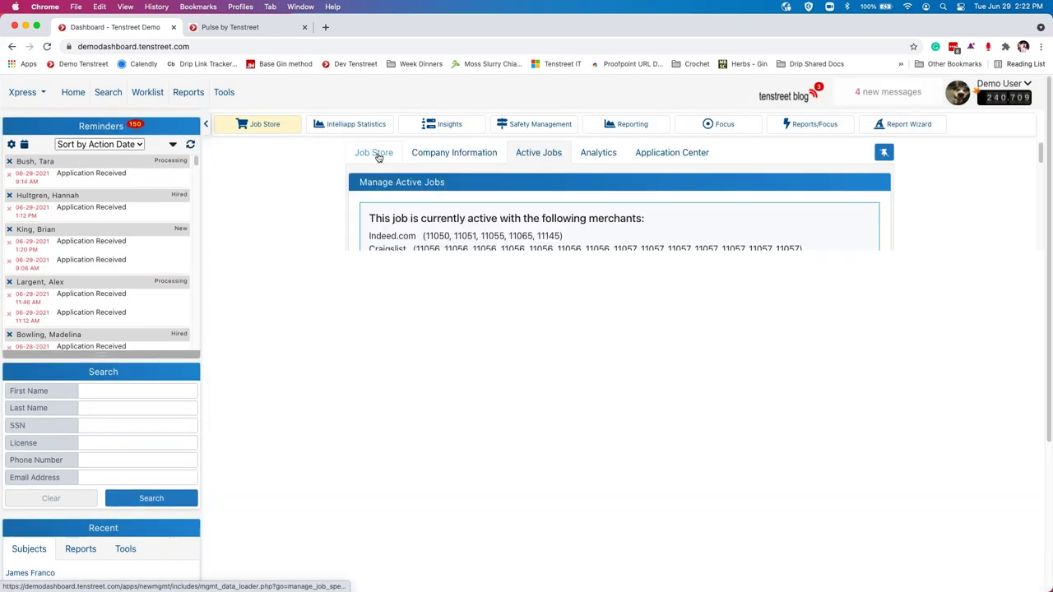
{"action": "left_click", "coordinate": [378, 154]}
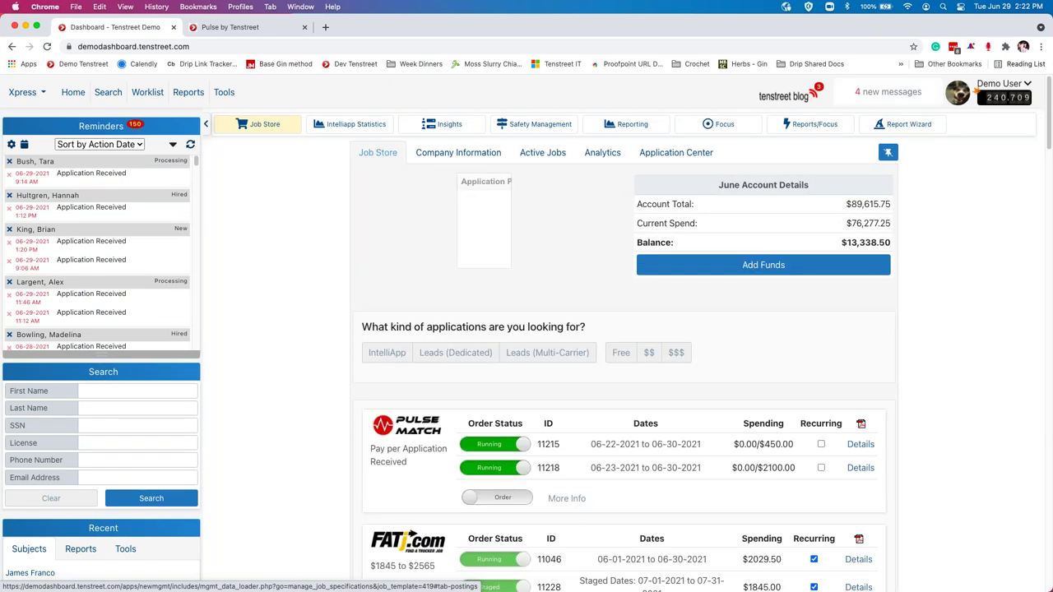
{"action": "scroll", "coordinate": [427, 293], "scroll_direction": "down", "scroll_amount": 3}
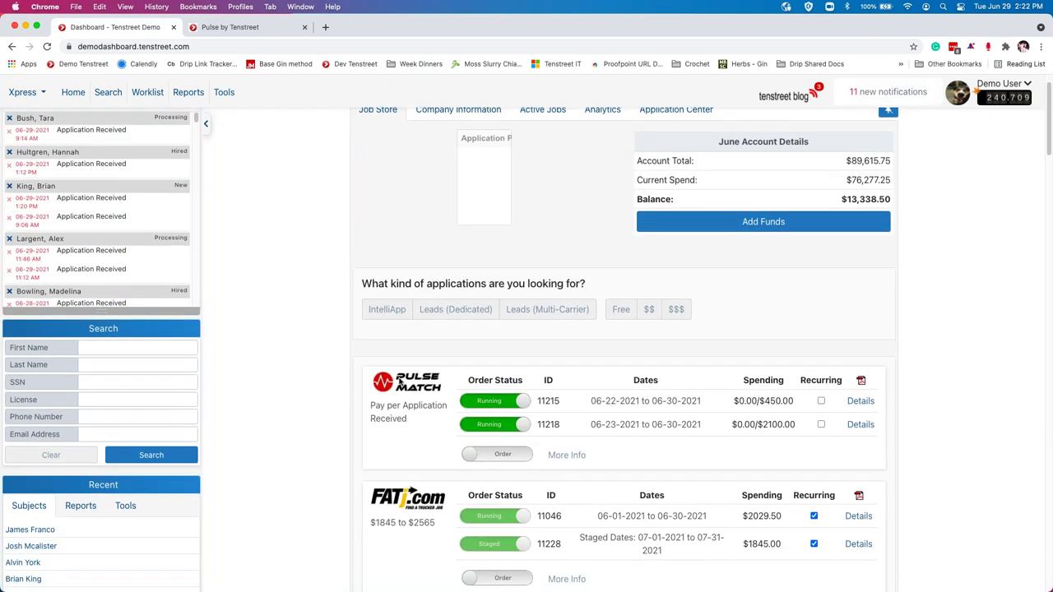
{"action": "scroll", "coordinate": [449, 350], "scroll_direction": "down", "scroll_amount": 10}
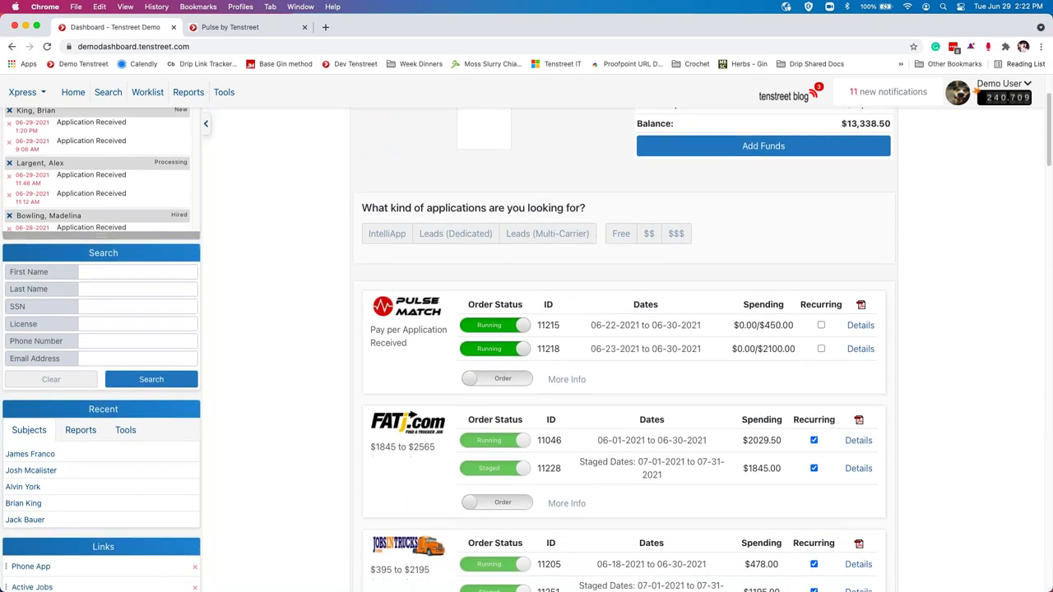
{"action": "scroll", "coordinate": [625, 349], "scroll_direction": "down", "scroll_amount": 15}
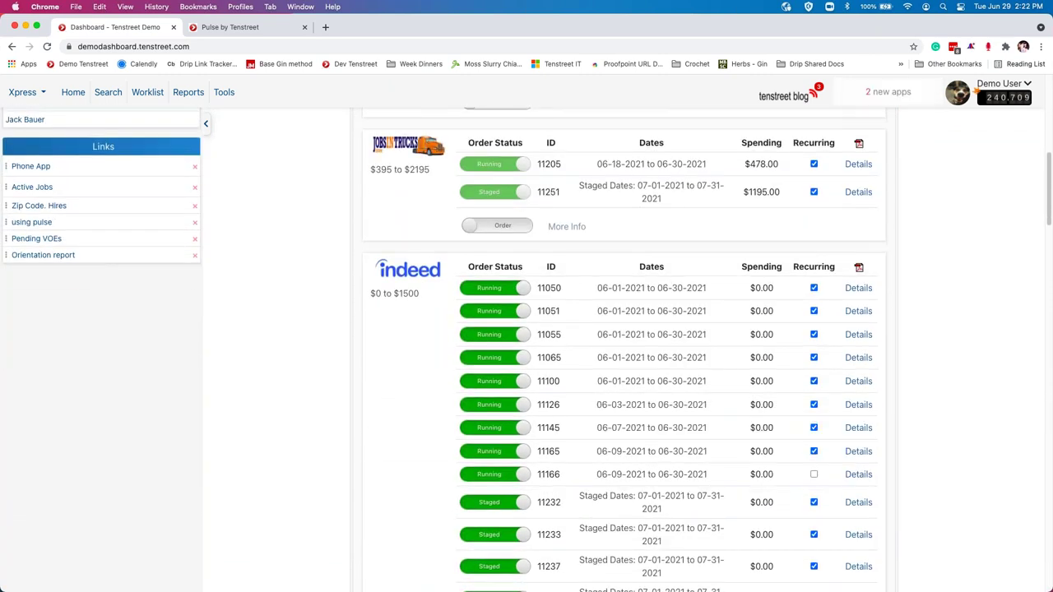
{"action": "scroll", "coordinate": [625, 349], "scroll_direction": "down", "scroll_amount": 10}
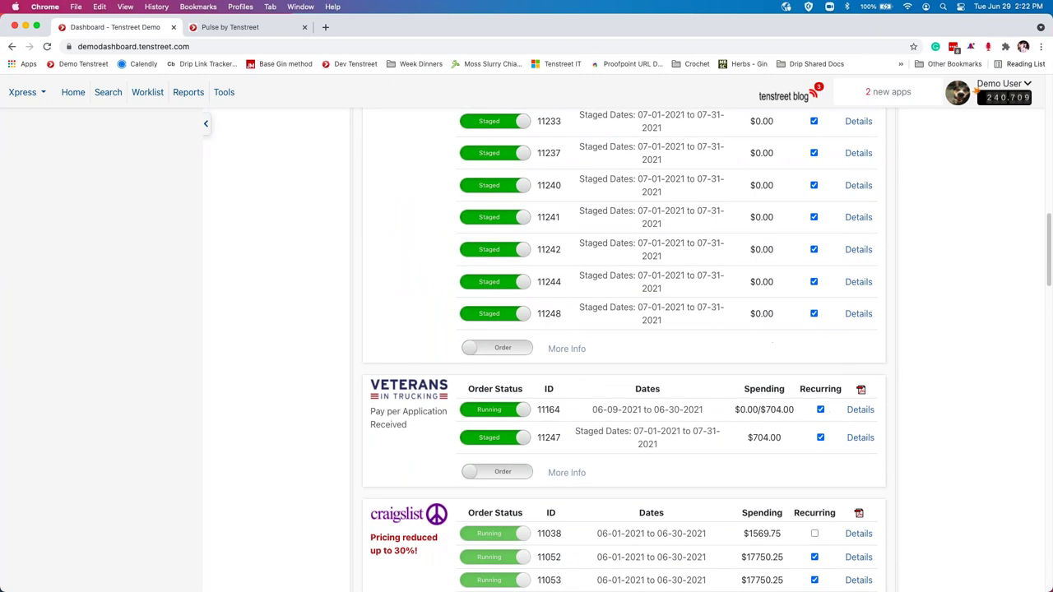
{"action": "scroll", "coordinate": [395, 379], "scroll_direction": "up", "scroll_amount": 7}
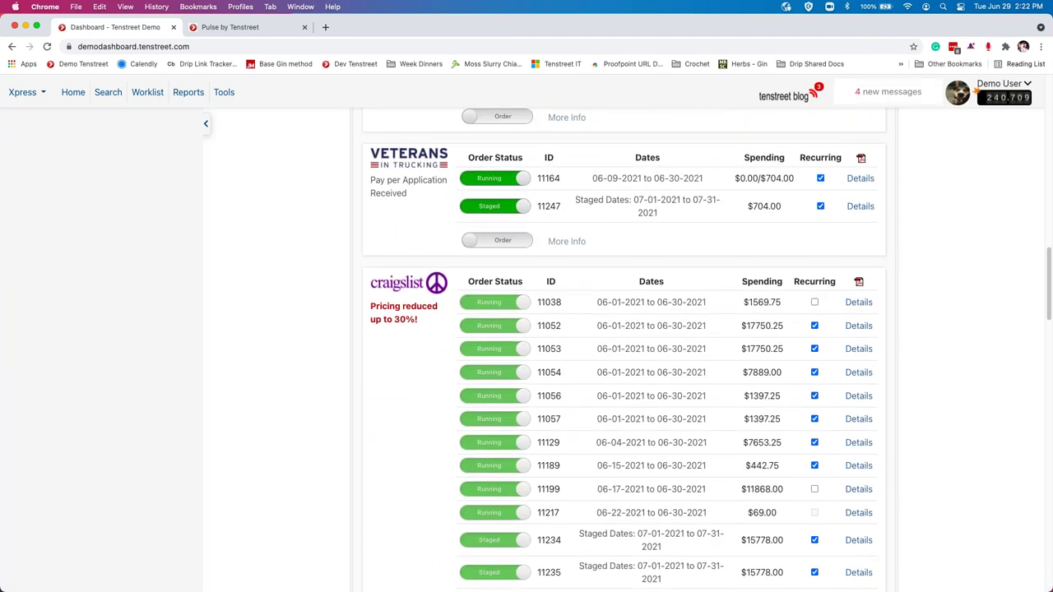
{"action": "scroll", "coordinate": [395, 379], "scroll_direction": "up", "scroll_amount": 20}
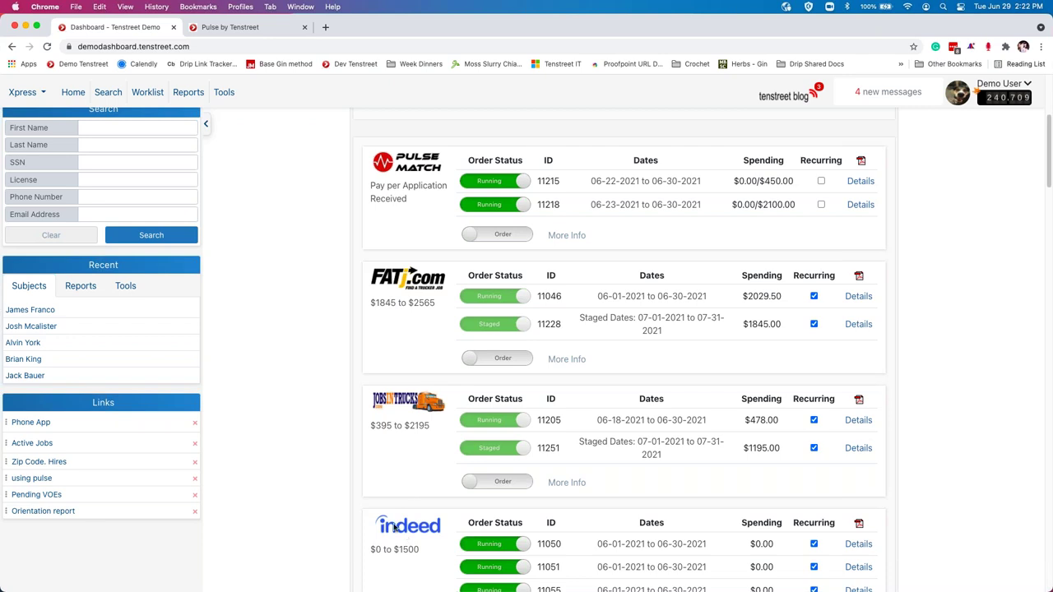
{"action": "key", "text": "ctrl+Right"}
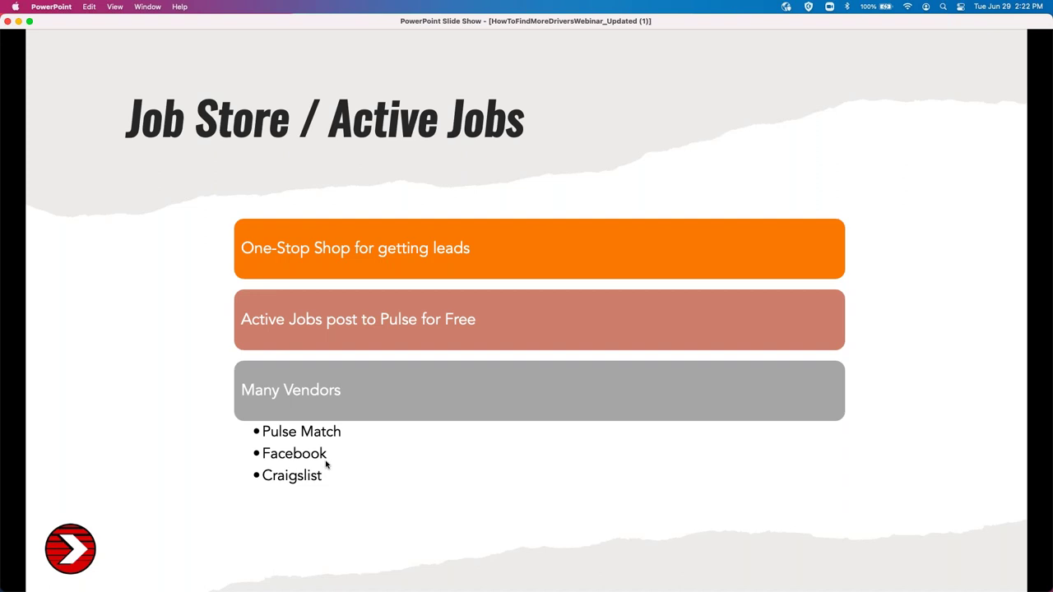
{"action": "key", "text": "ctrl+Left"}
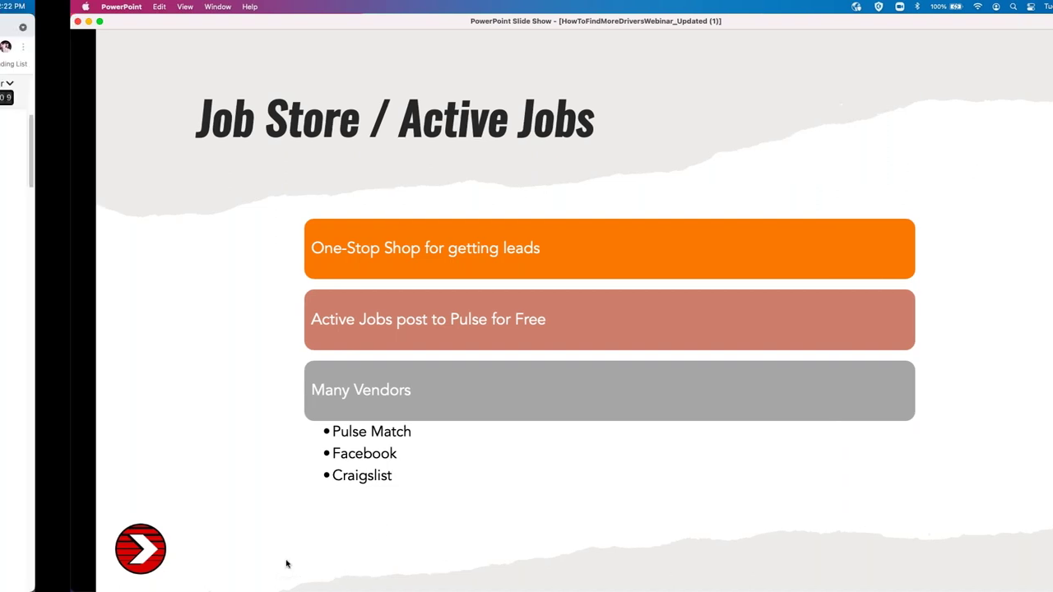
Start a new Craigslist order from the Job Store and look over its posting schedule options
{"action": "scroll", "coordinate": [399, 441], "scroll_direction": "down", "scroll_amount": 20}
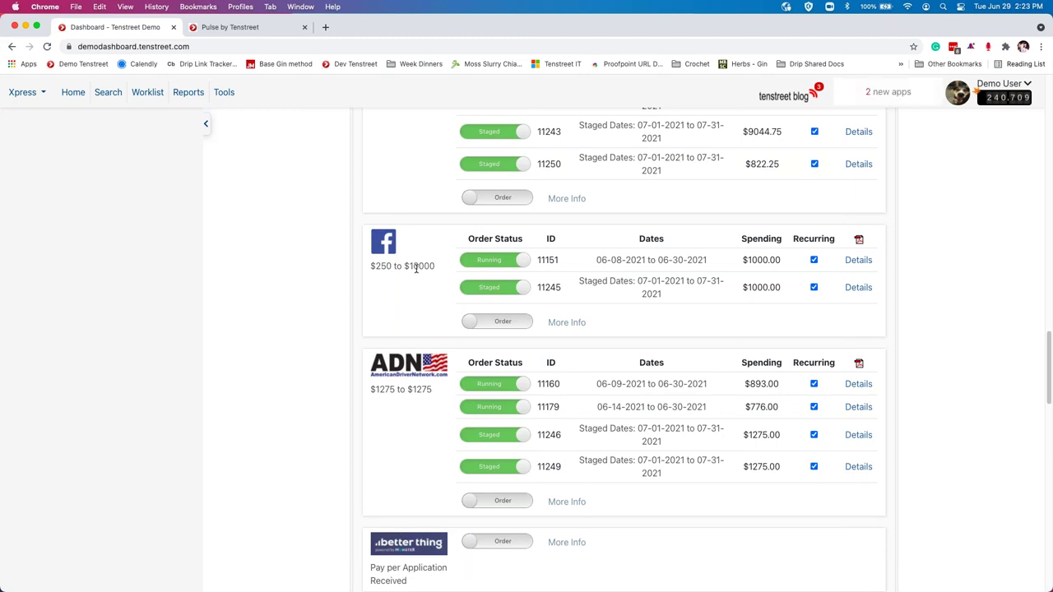
{"action": "scroll", "coordinate": [416, 268], "scroll_direction": "up", "scroll_amount": 10}
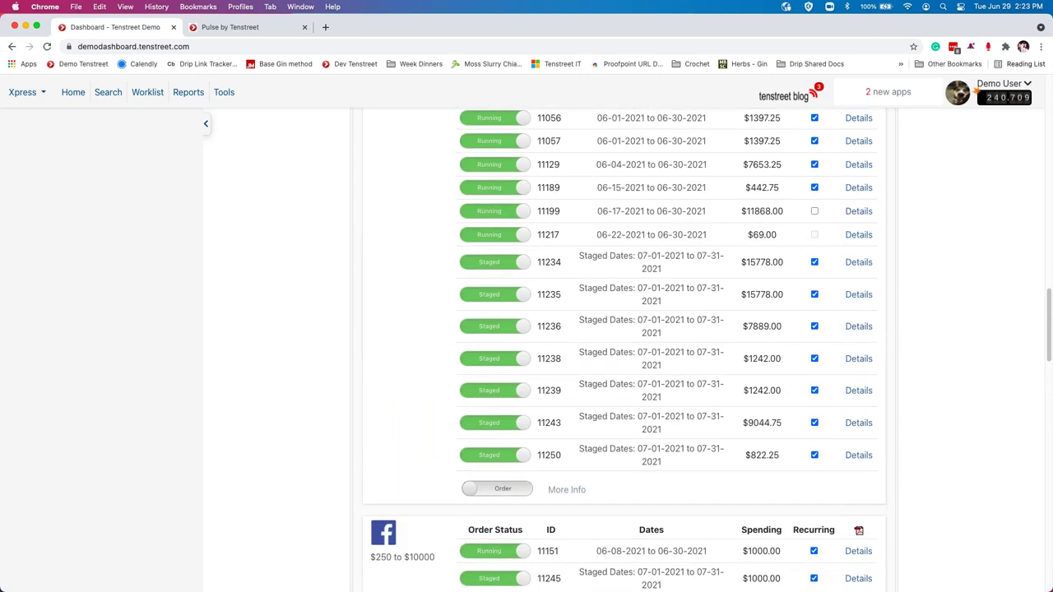
{"action": "scroll", "coordinate": [430, 346], "scroll_direction": "up", "scroll_amount": 1}
{"action": "scroll", "coordinate": [448, 411], "scroll_direction": "down", "scroll_amount": 6}
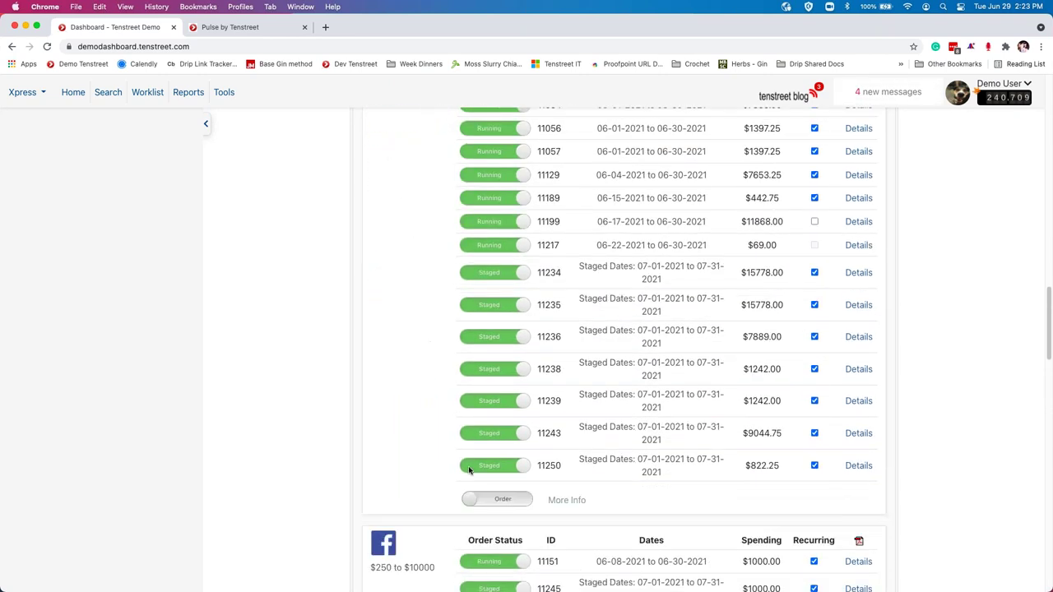
{"action": "left_click", "coordinate": [473, 499]}
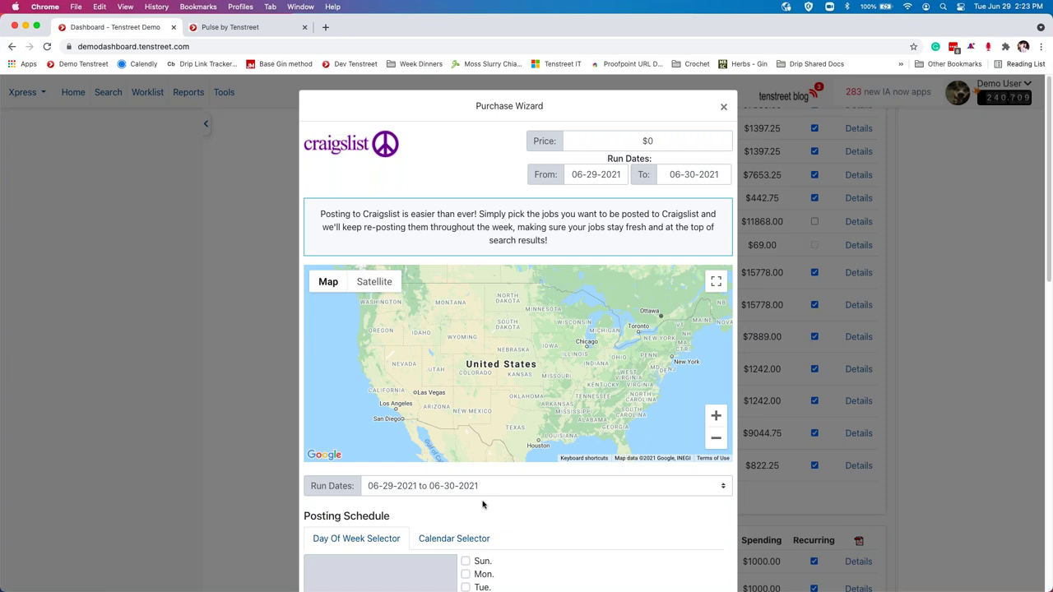
{"action": "scroll", "coordinate": [500, 499], "scroll_direction": "down", "scroll_amount": 3}
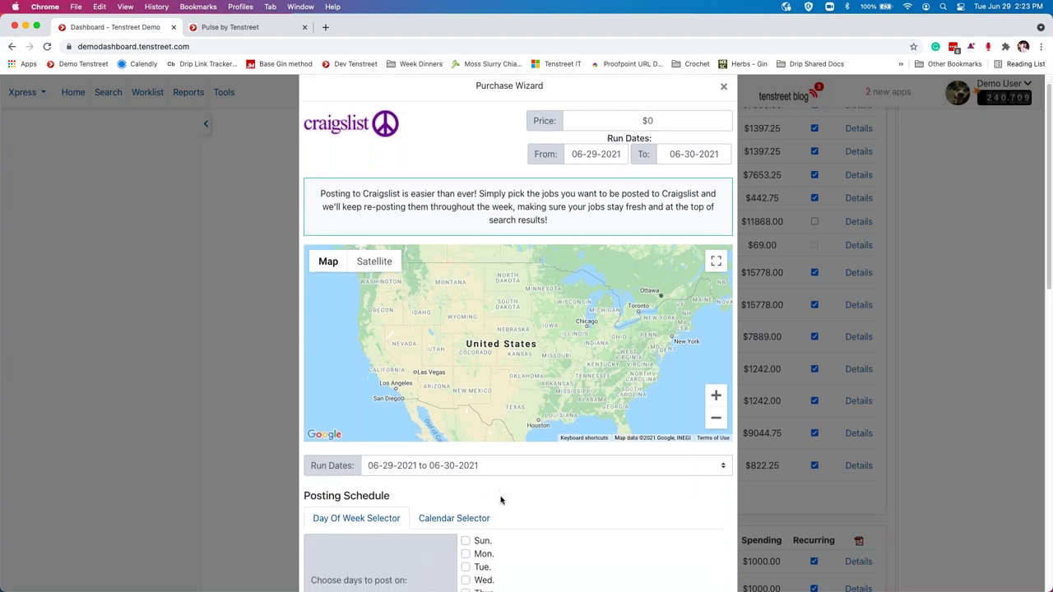
{"action": "scroll", "coordinate": [500, 499], "scroll_direction": "down", "scroll_amount": 2}
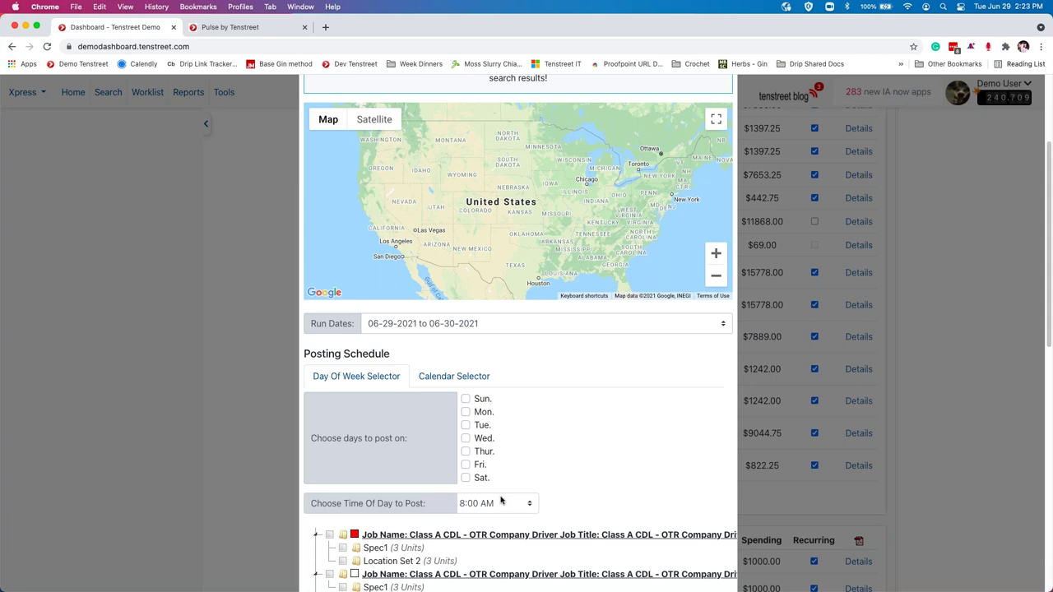
{"action": "scroll", "coordinate": [470, 368], "scroll_direction": "down", "scroll_amount": 1}
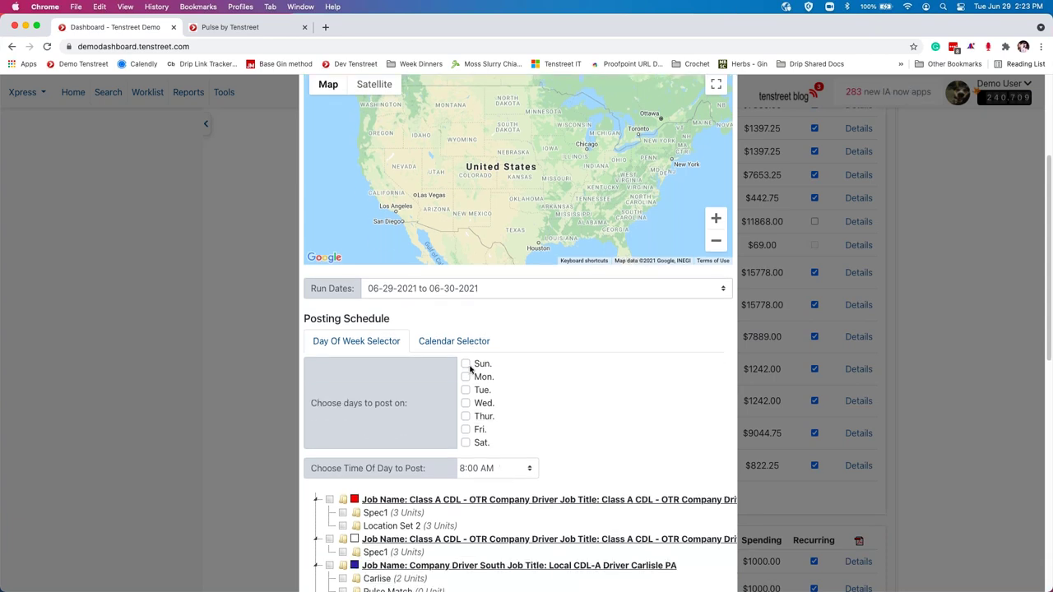
Select Sunday, Tuesday and Friday as the posting days for the Craigslist order
{"action": "left_click", "coordinate": [466, 364]}
{"action": "left_click", "coordinate": [466, 390]}
{"action": "left_click", "coordinate": [466, 429]}
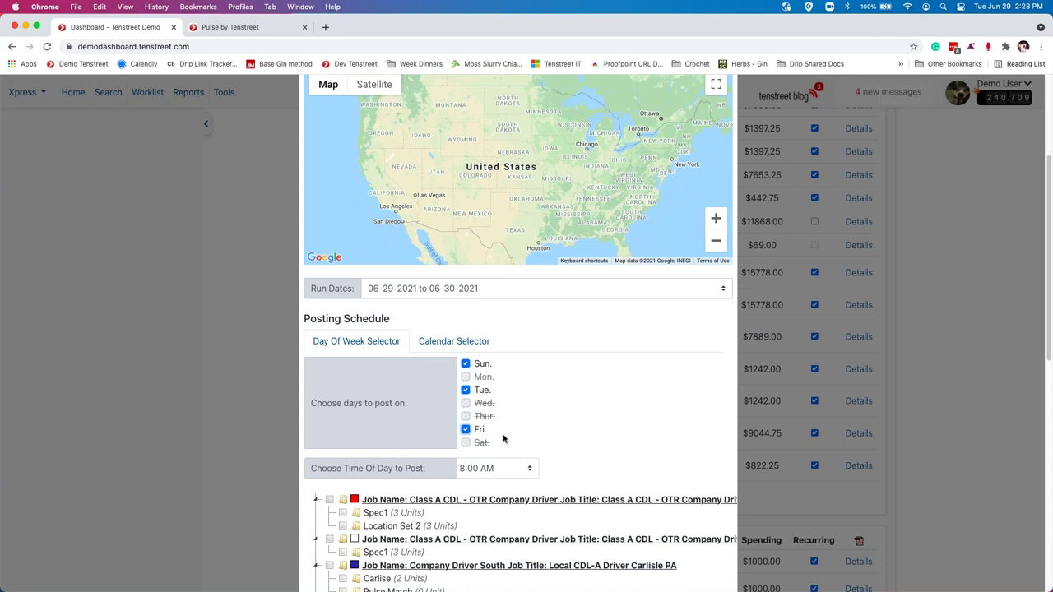
Deselect Friday, Tuesday and Sunday in the Craigslist order's posting schedule
{"action": "scroll", "coordinate": [504, 440], "scroll_direction": "down", "scroll_amount": 1}
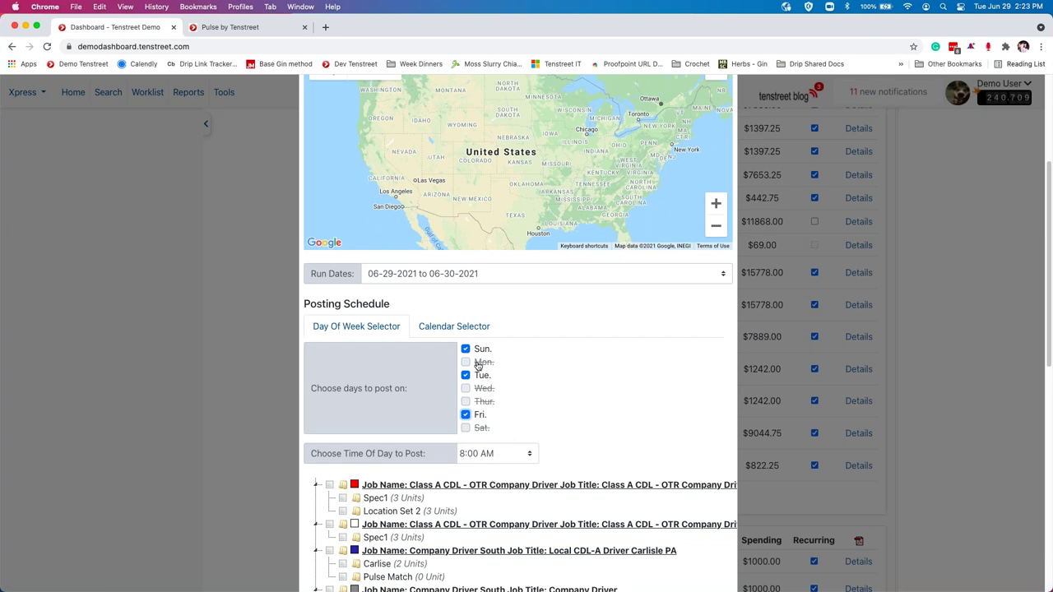
{"action": "left_click", "coordinate": [466, 415]}
{"action": "left_click", "coordinate": [465, 375]}
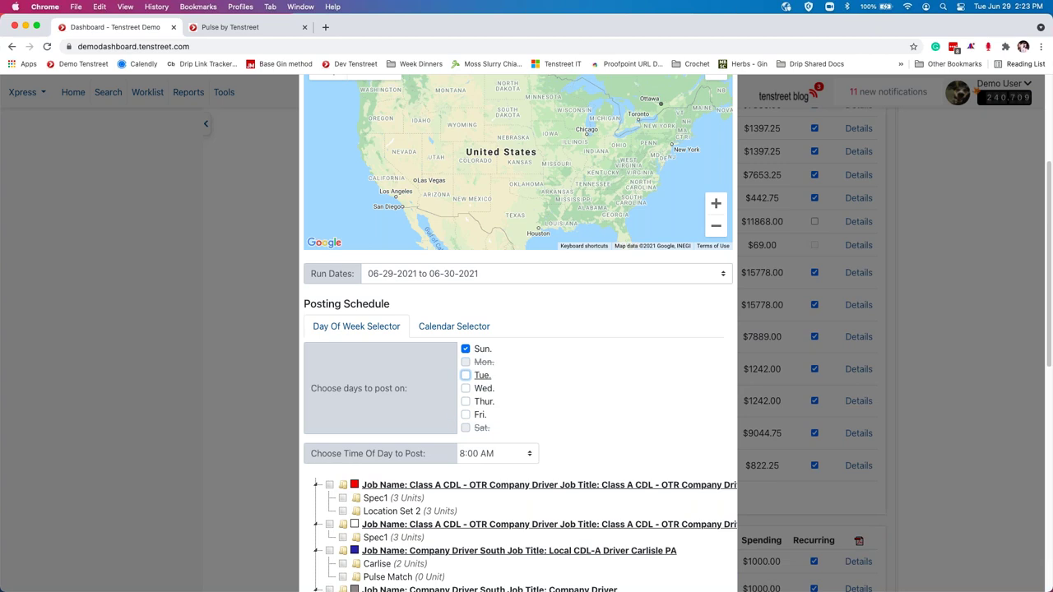
{"action": "left_click", "coordinate": [465, 348]}
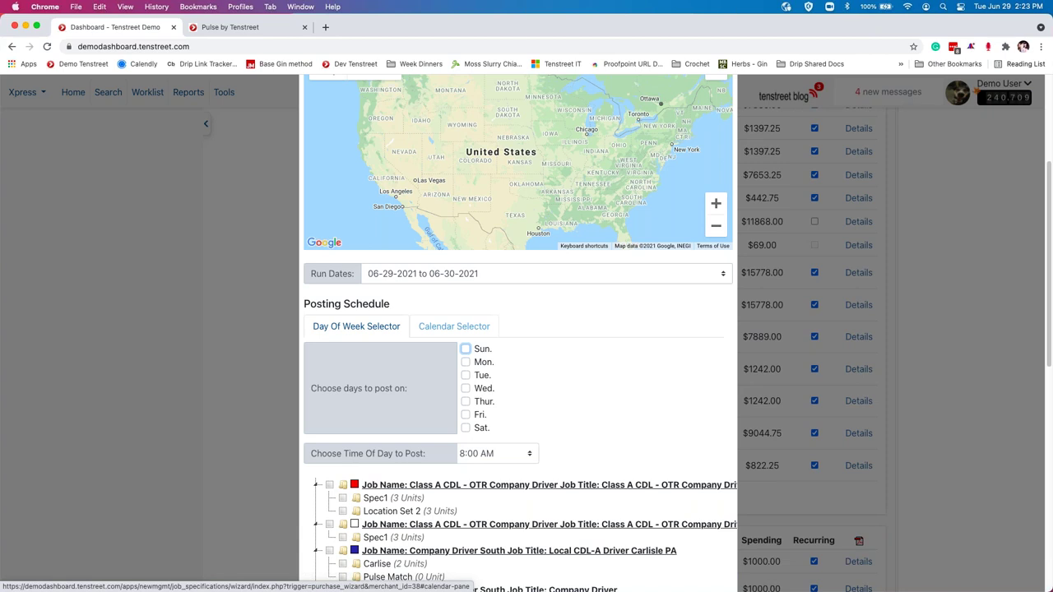
Schedule the Craigslist postings by calendar with run dates 07-01-2021 to 07-31-2021, and close the Purchase Wizard without ordering
{"action": "left_click", "coordinate": [456, 328]}
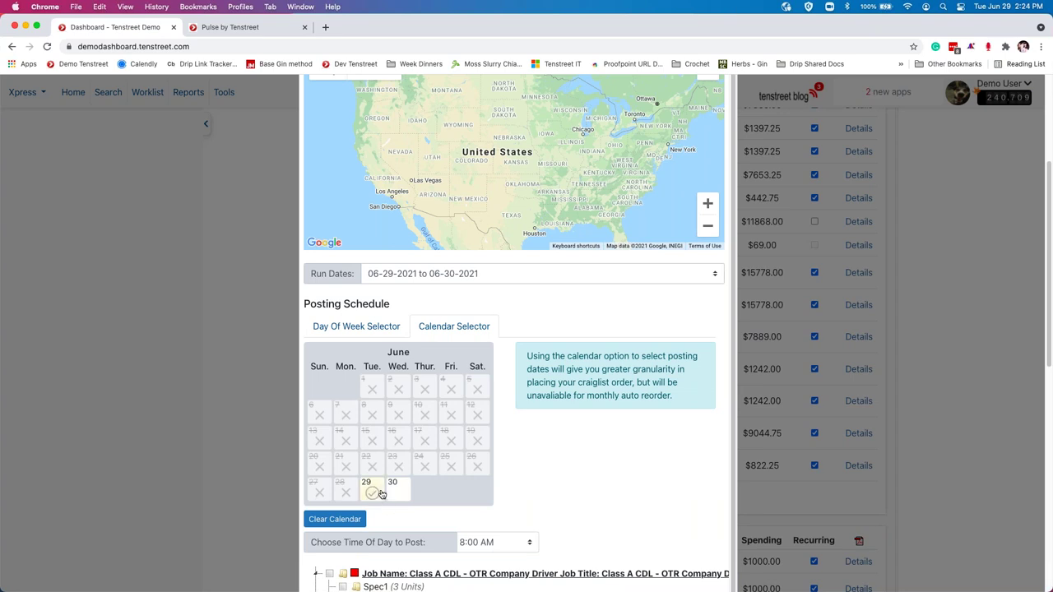
{"action": "left_click", "coordinate": [403, 276]}
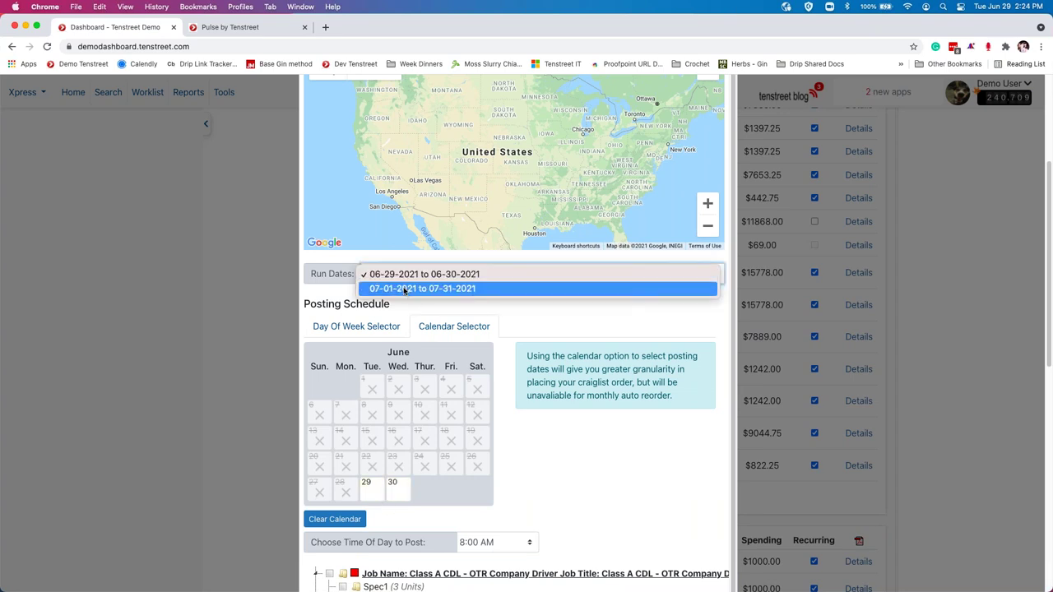
{"action": "left_click", "coordinate": [405, 290]}
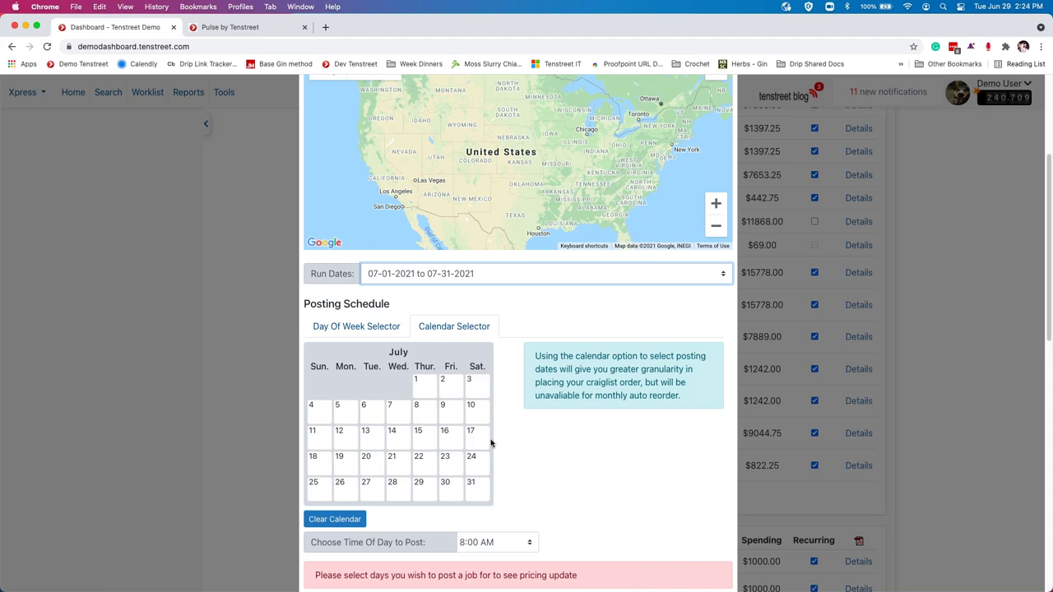
{"action": "scroll", "coordinate": [491, 443], "scroll_direction": "up", "scroll_amount": 5}
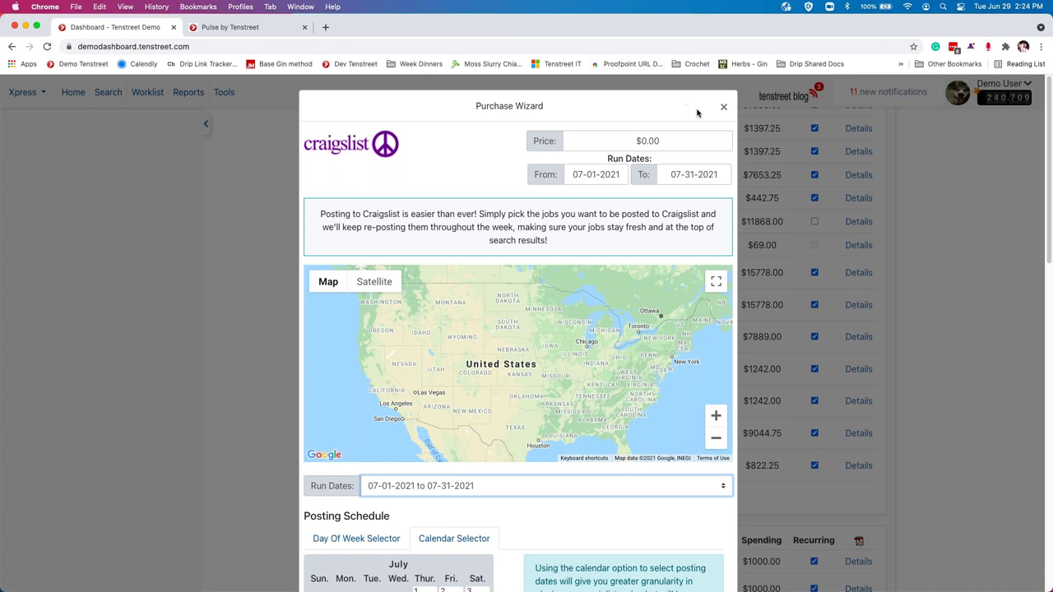
{"action": "left_click", "coordinate": [723, 110]}
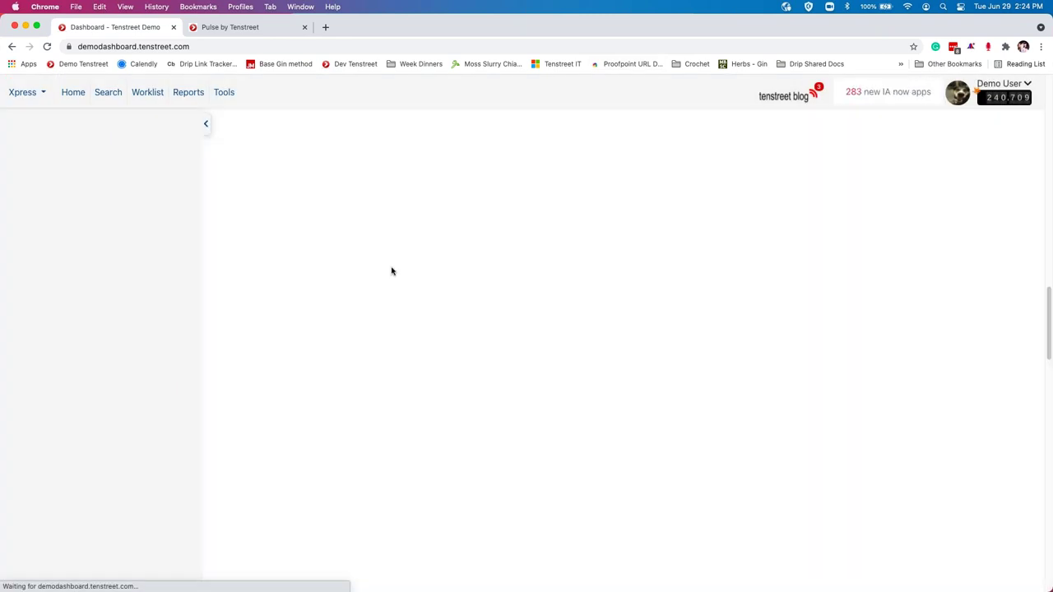
Switch to the PowerPoint slide show and advance through Concierge Service to the Landing Pages slide
{"action": "scroll", "coordinate": [412, 346], "scroll_direction": "down", "scroll_amount": 3}
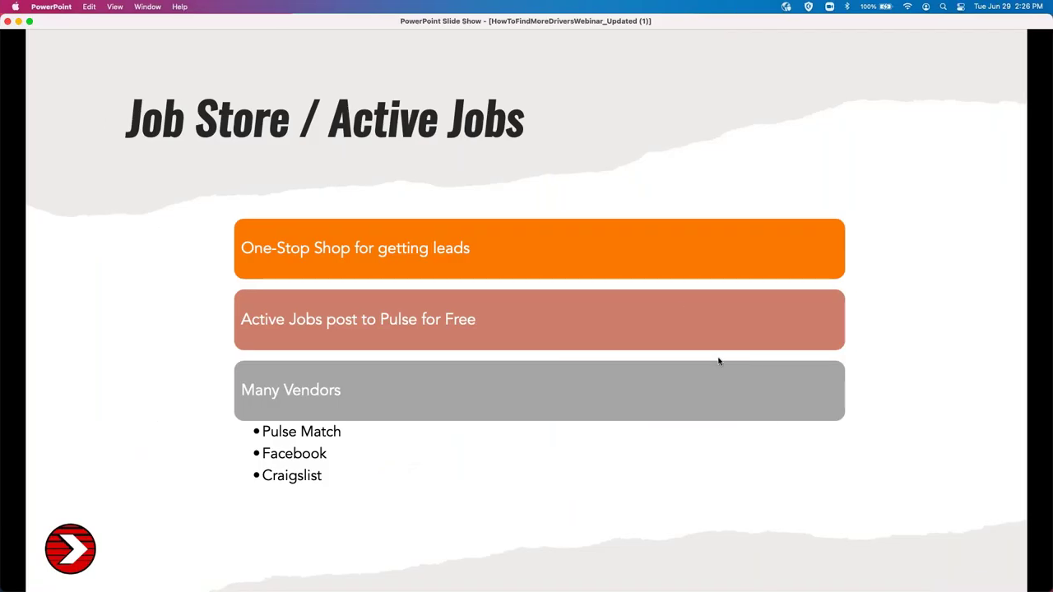
{"action": "left_click", "coordinate": [726, 361]}
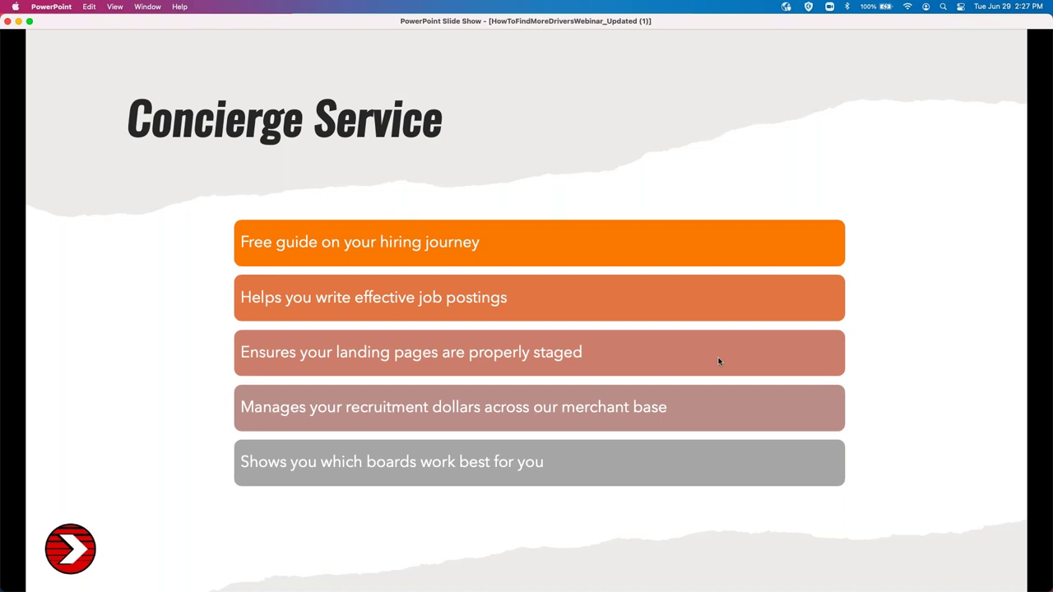
{"action": "left_click", "coordinate": [1003, 377]}
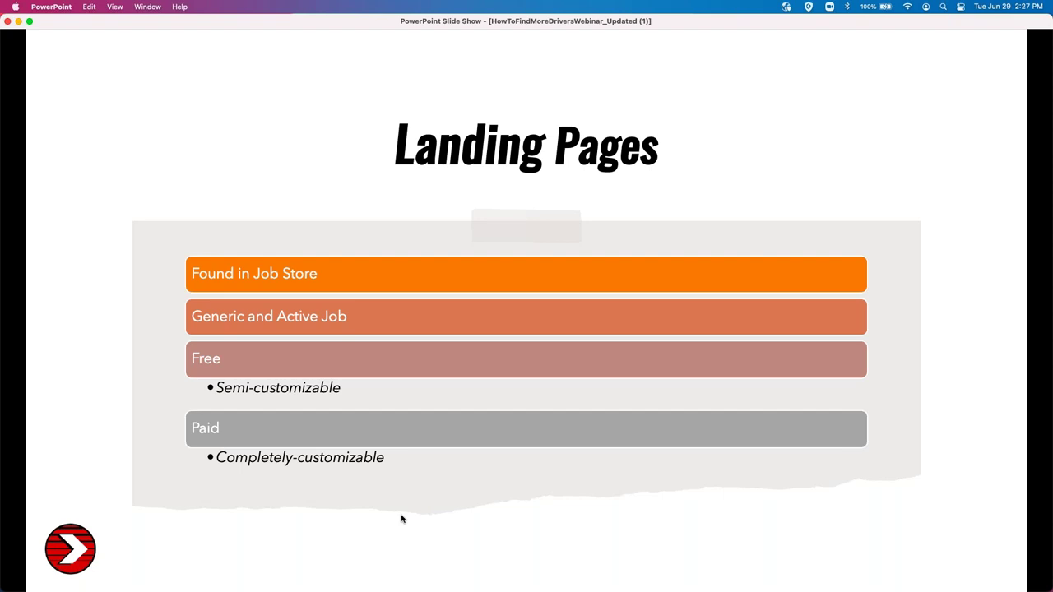
Switch back to the Tenstreet dashboard in Chrome and review the company and active job landing pages in the Application Center
{"action": "key", "text": "ctrl+Left"}
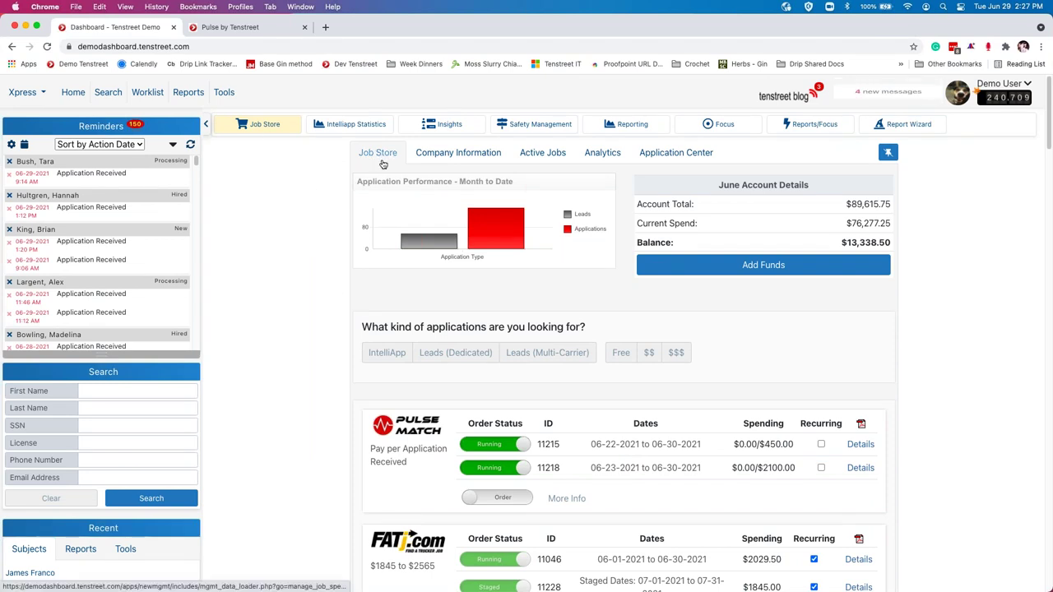
{"action": "left_click", "coordinate": [673, 156]}
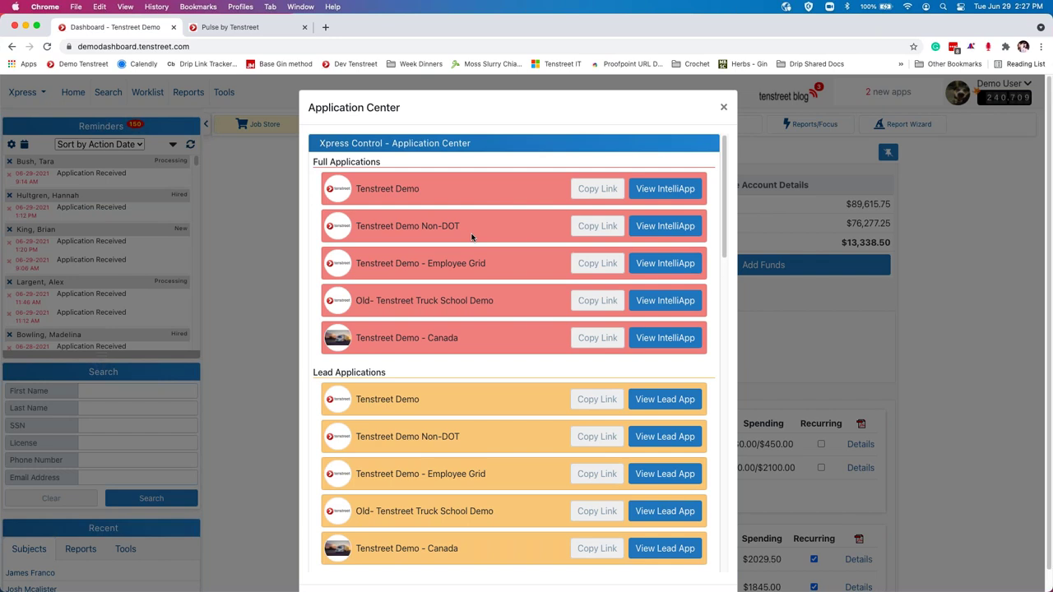
{"action": "scroll", "coordinate": [471, 237], "scroll_direction": "down", "scroll_amount": 3}
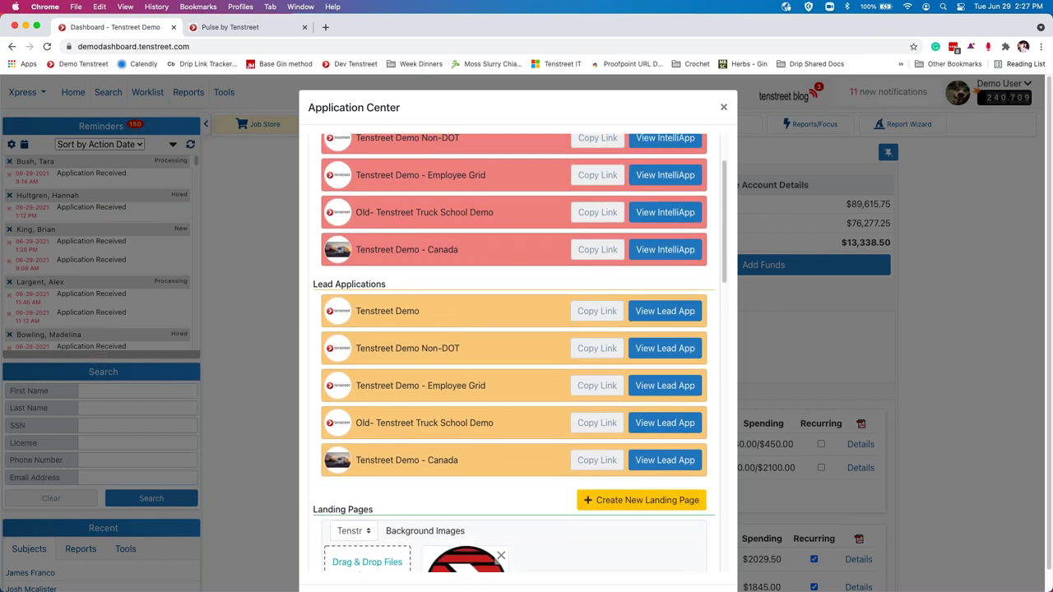
{"action": "scroll", "coordinate": [520, 352], "scroll_direction": "down", "scroll_amount": 6}
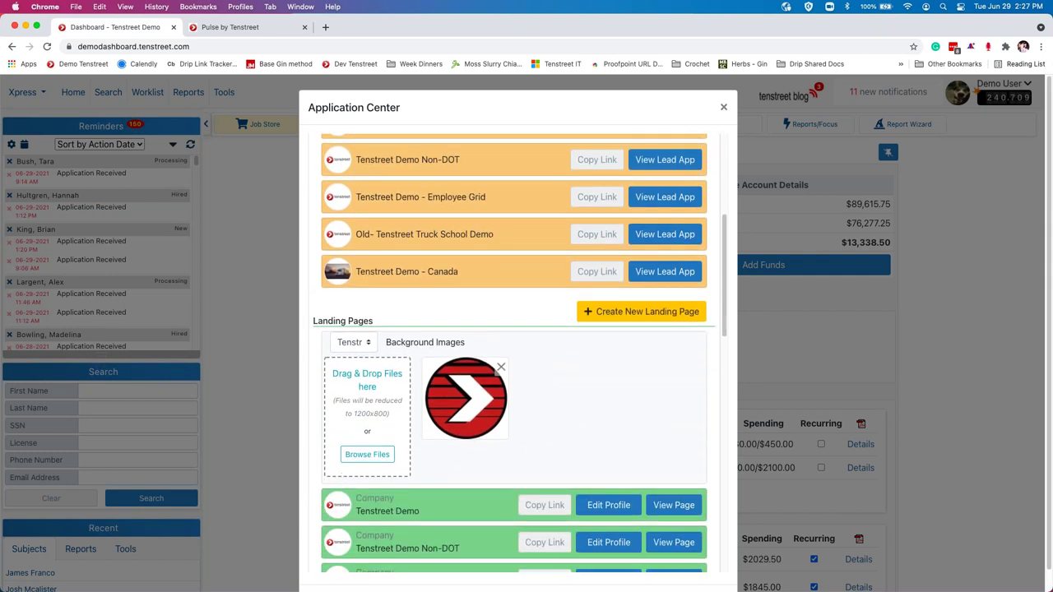
{"action": "scroll", "coordinate": [383, 389], "scroll_direction": "down", "scroll_amount": 8}
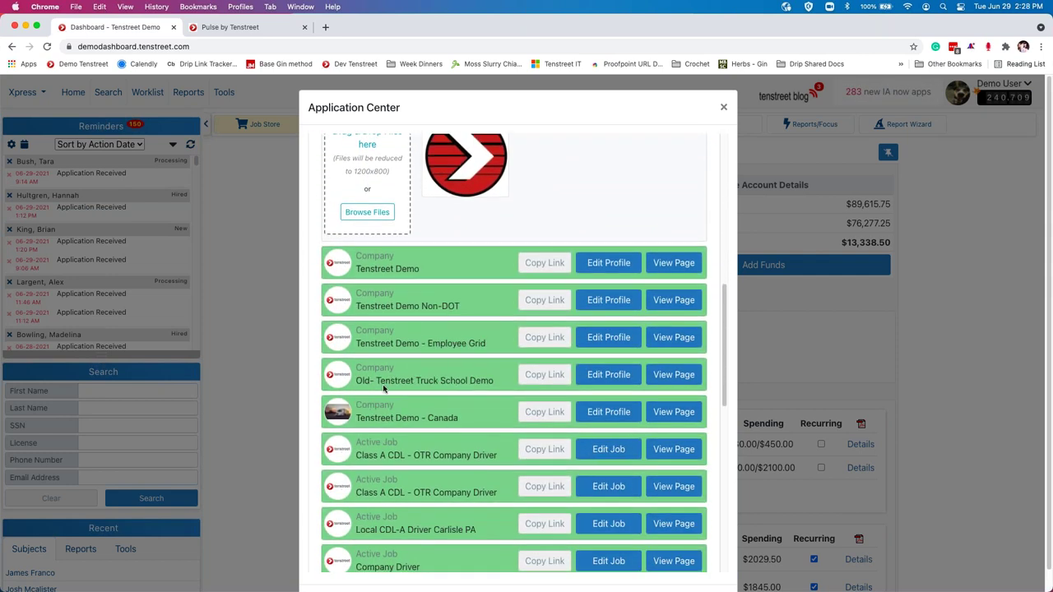
{"action": "scroll", "coordinate": [367, 393], "scroll_direction": "down", "scroll_amount": 2}
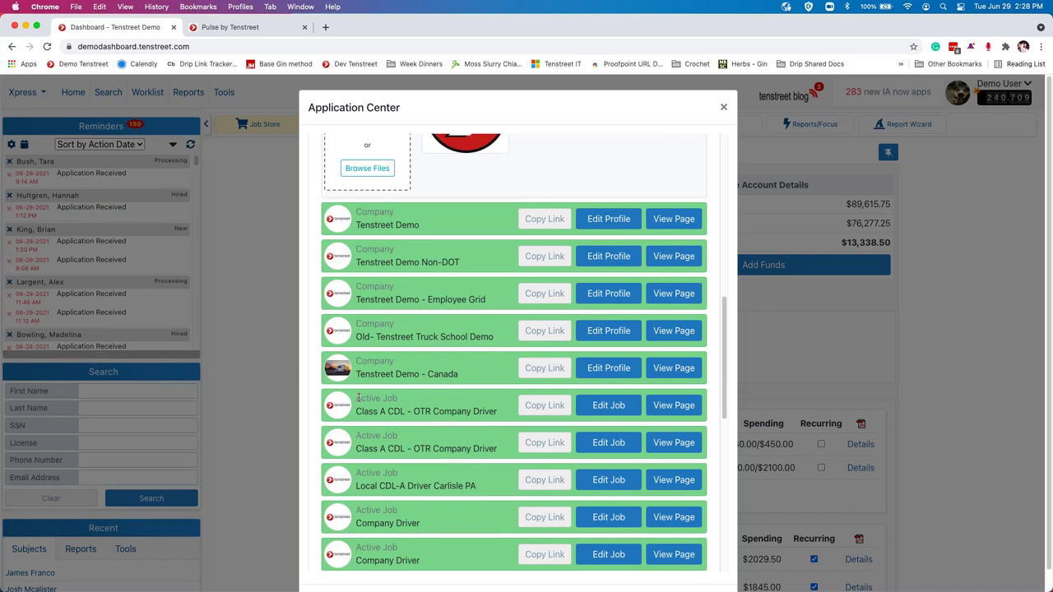
Preview the landing page of the first Class A CDL - OTR Company Driver active job and read its requirements and description
{"action": "scroll", "coordinate": [496, 374], "scroll_direction": "down", "scroll_amount": 2}
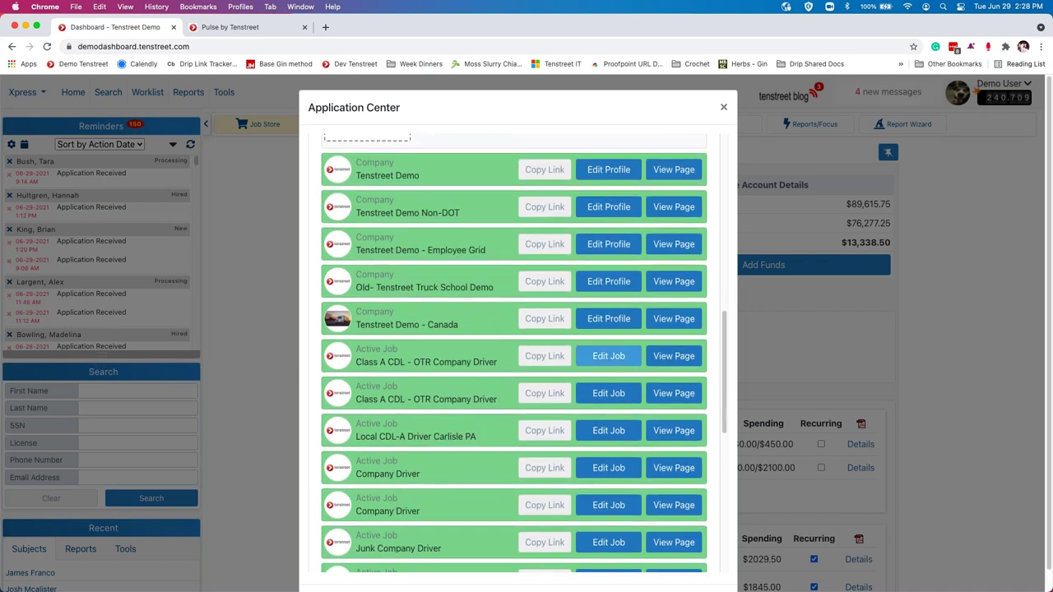
{"action": "left_click", "coordinate": [672, 357]}
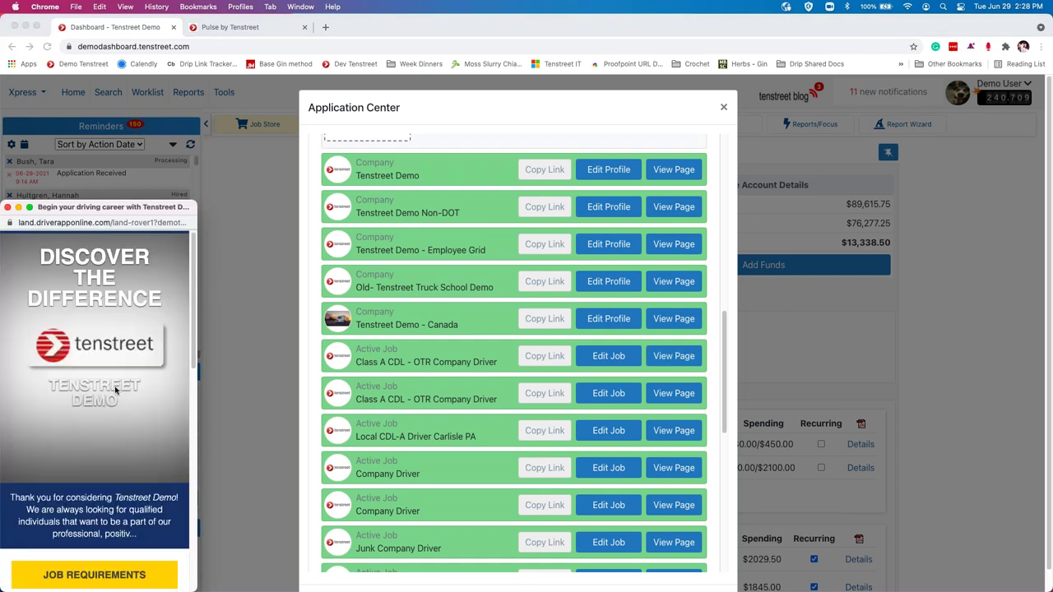
{"action": "scroll", "coordinate": [115, 391], "scroll_direction": "down", "scroll_amount": 5}
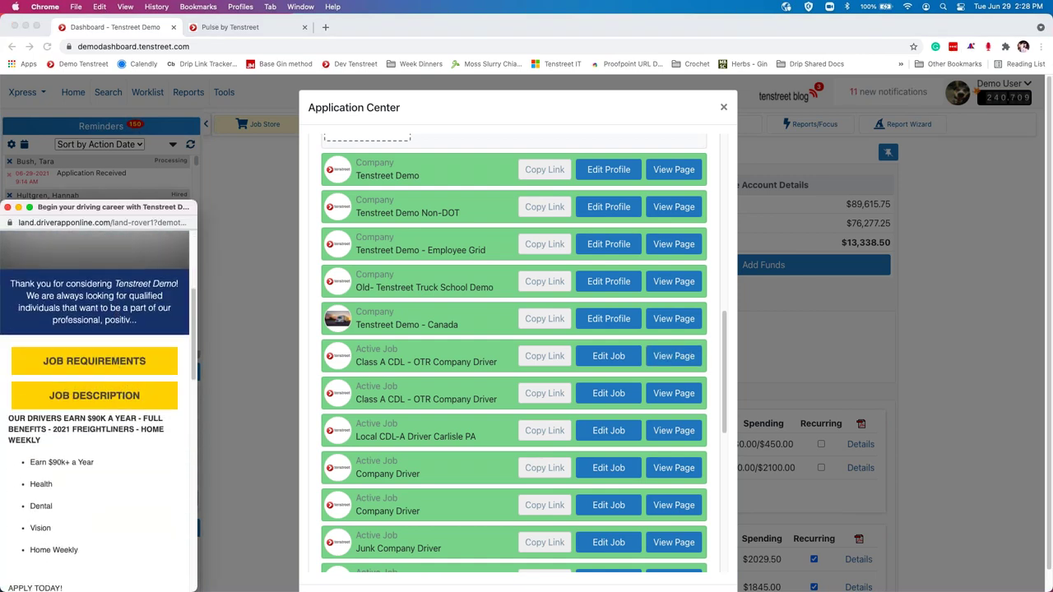
{"action": "scroll", "coordinate": [95, 411], "scroll_direction": "down", "scroll_amount": 3}
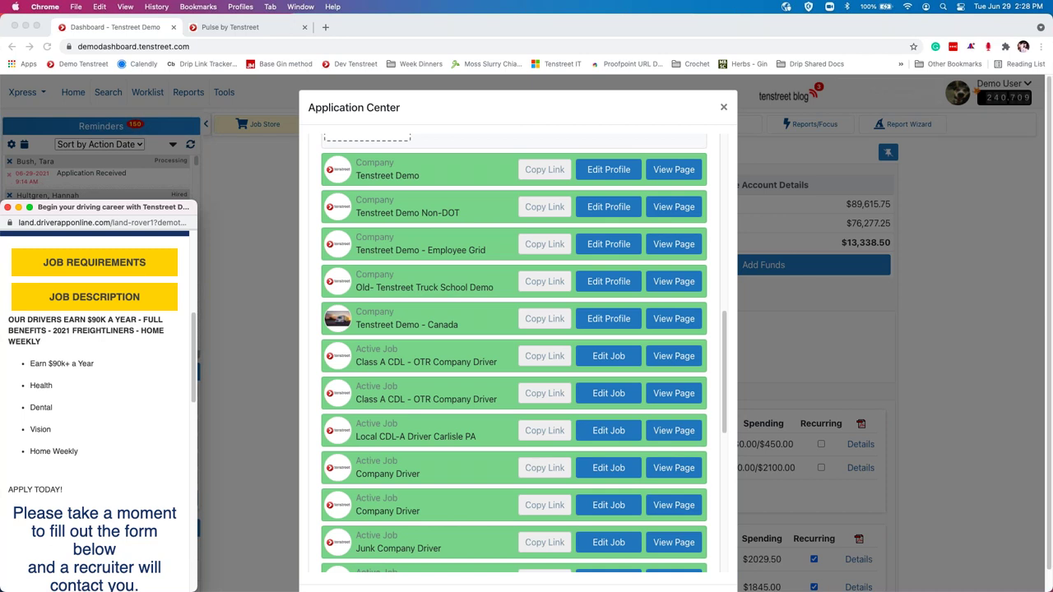
{"action": "scroll", "coordinate": [90, 348], "scroll_direction": "up", "scroll_amount": 5}
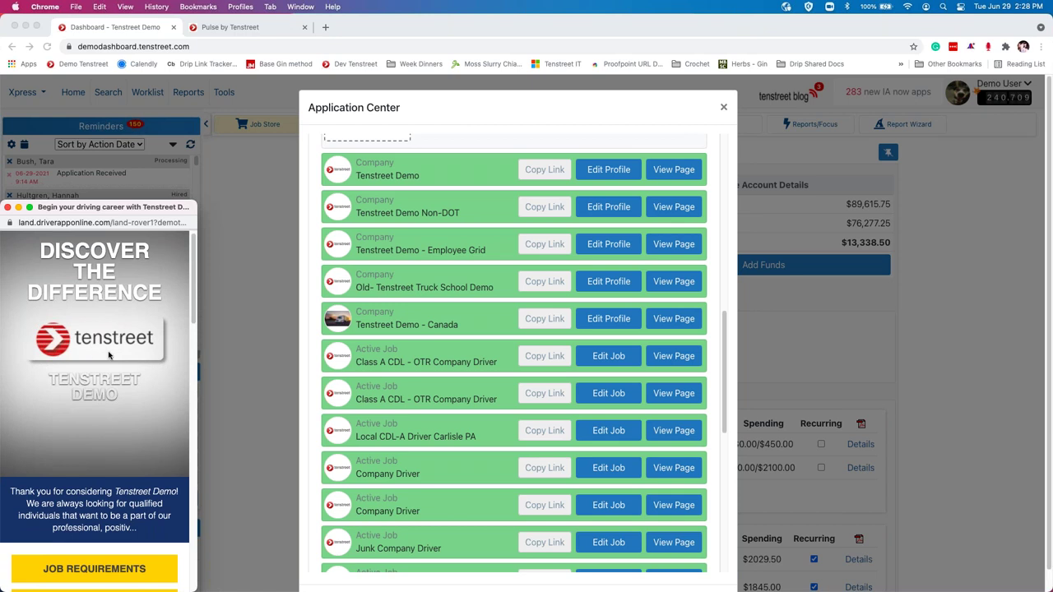
Review the background images and the landing page list in the Application Center, and close the landing page preview
{"action": "scroll", "coordinate": [341, 362], "scroll_direction": "up", "scroll_amount": 3}
{"action": "scroll", "coordinate": [341, 361], "scroll_direction": "up", "scroll_amount": 3}
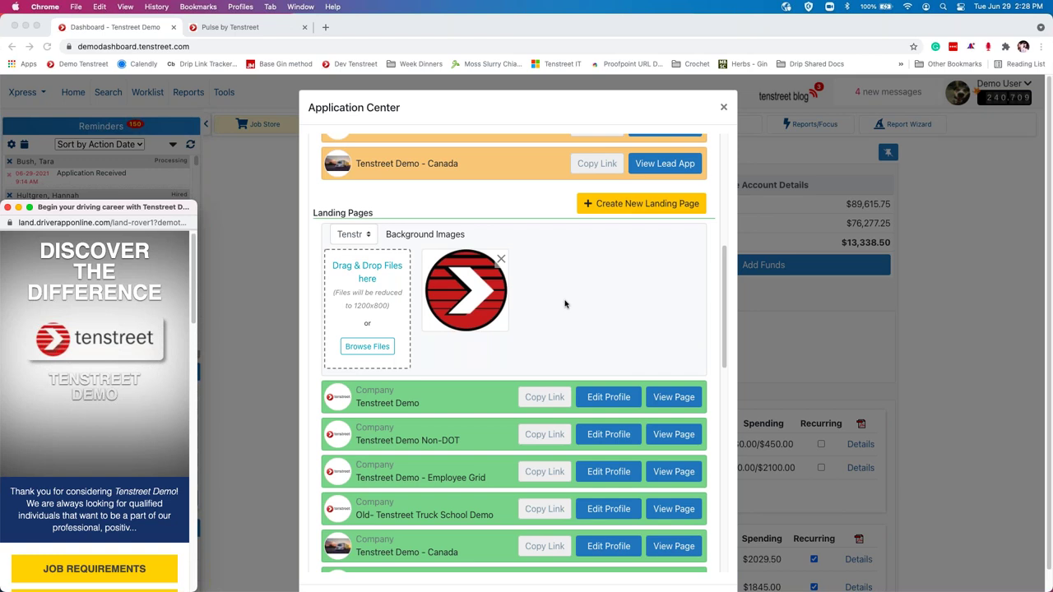
{"action": "scroll", "coordinate": [564, 304], "scroll_direction": "down", "scroll_amount": 6}
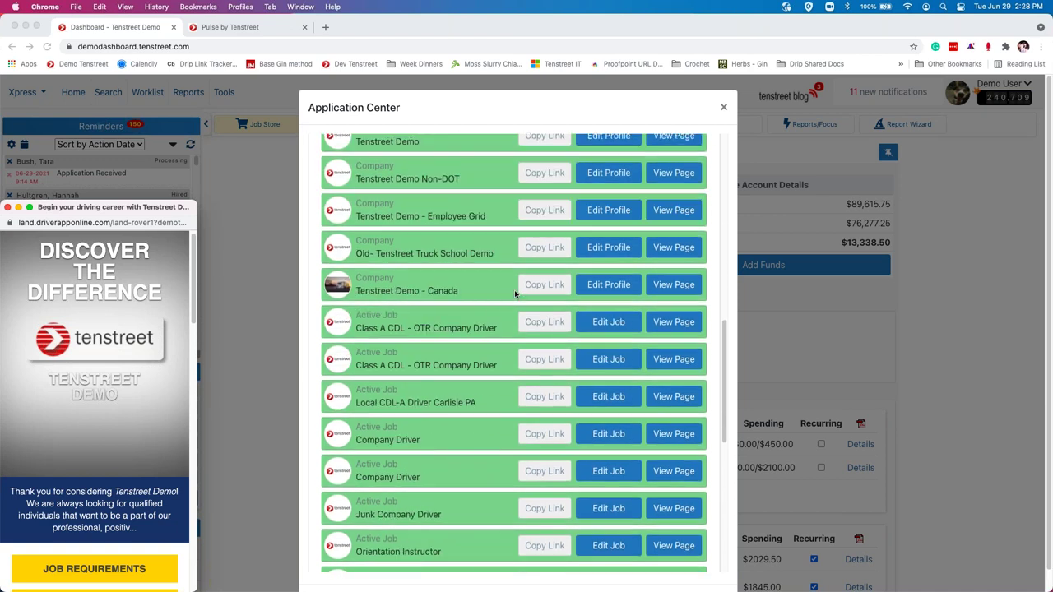
{"action": "scroll", "coordinate": [514, 289], "scroll_direction": "up", "scroll_amount": 8}
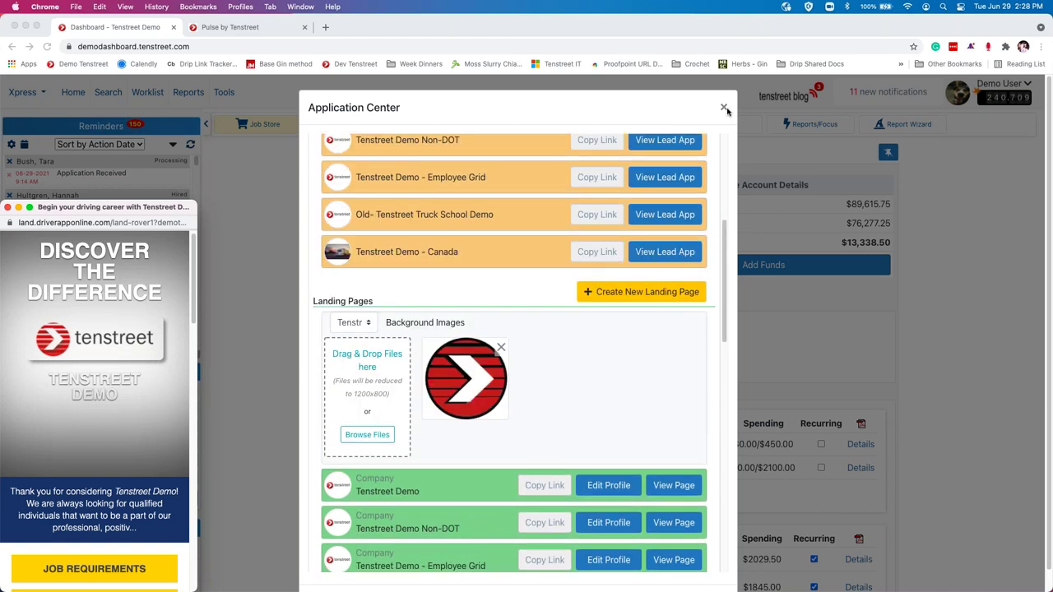
{"action": "left_click", "coordinate": [7, 206]}
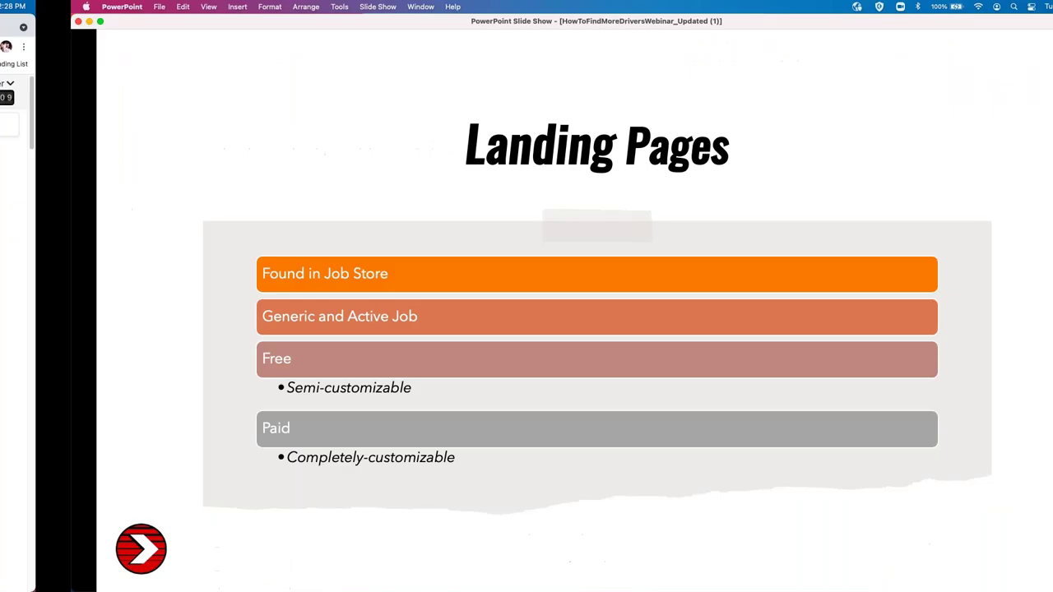
Advance the PowerPoint slide show to the Drip Those Leads slide and switch back to the Tenstreet dashboard in Chrome
{"action": "left_click", "coordinate": [563, 267]}
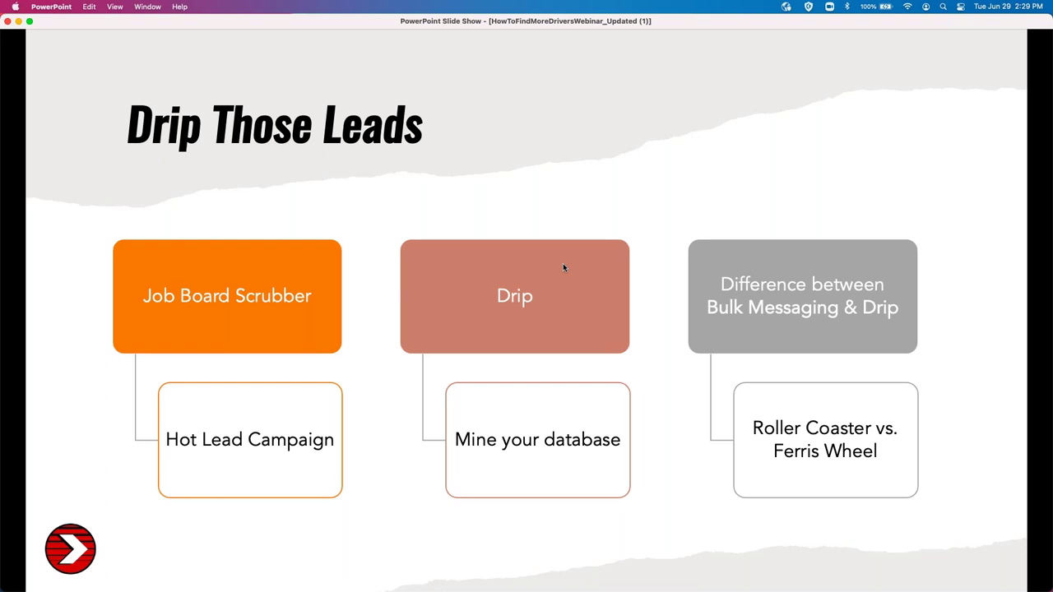
{"action": "key", "text": "ctrl+Left"}
{"action": "key", "text": "ctrl+Right"}
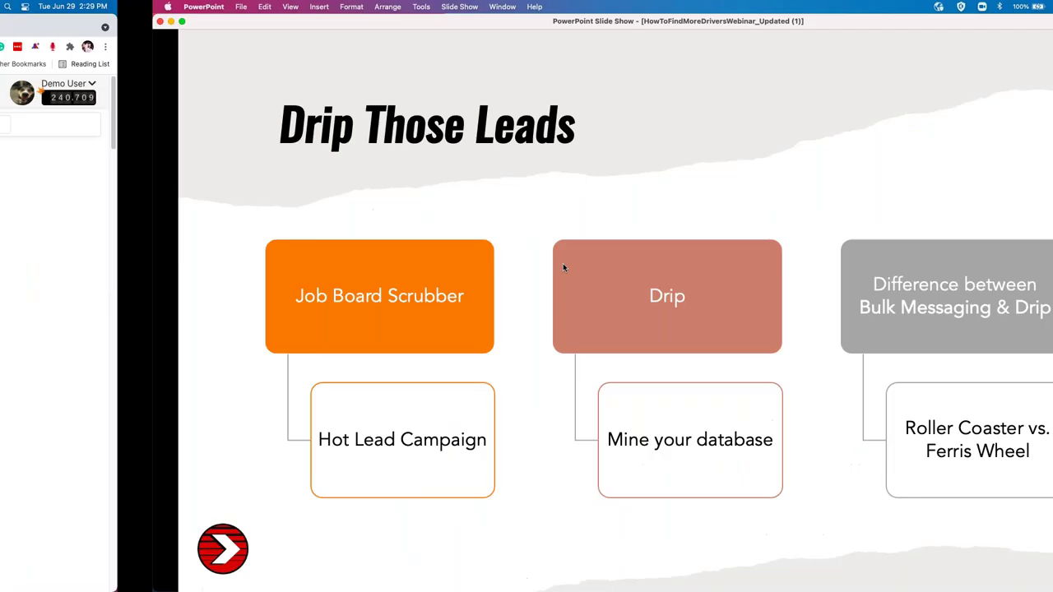
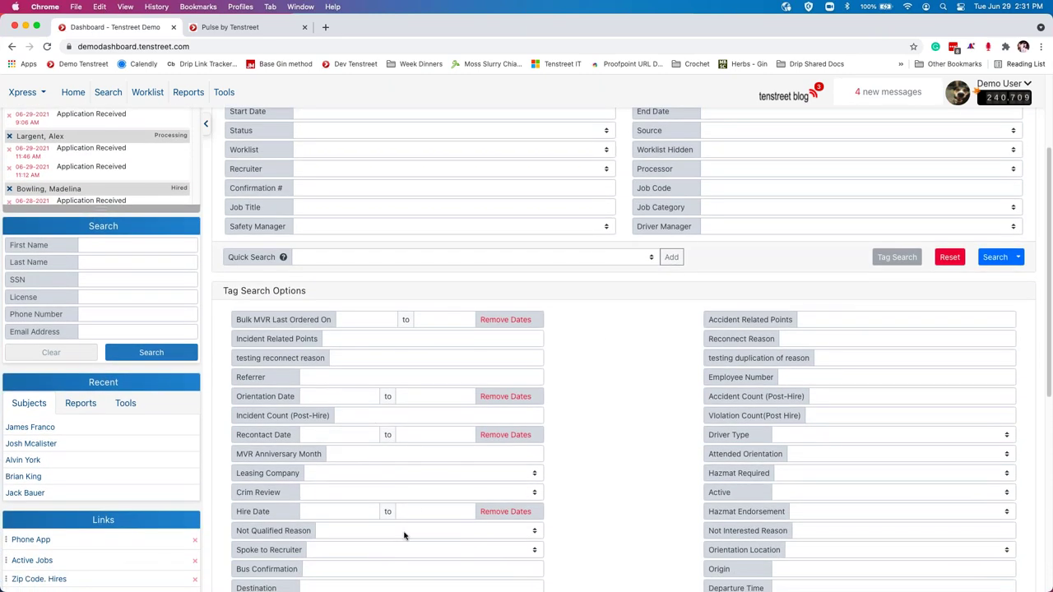
Examine the Not Qualified Reason choices and the Orientation Date range in the Tag Search Options
{"action": "left_click", "coordinate": [405, 532]}
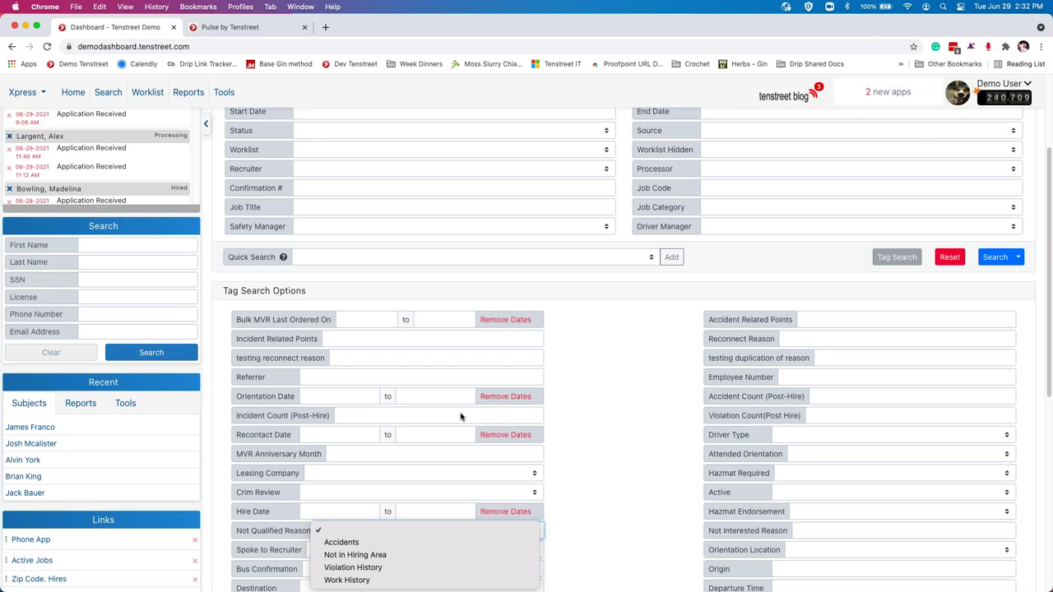
{"action": "left_click", "coordinate": [366, 400]}
{"action": "left_click", "coordinate": [379, 395]}
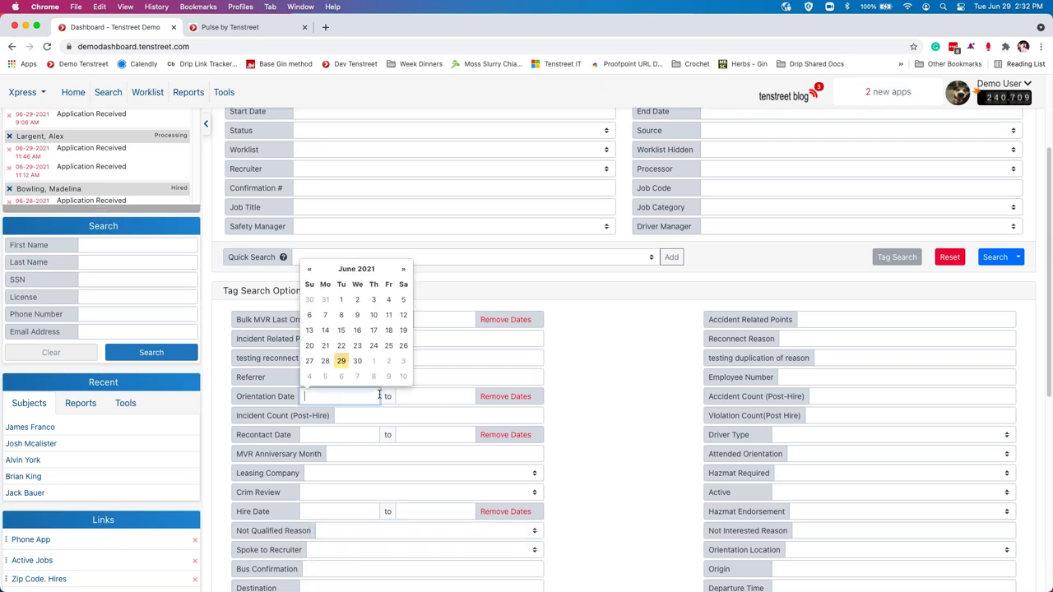
{"action": "left_click", "coordinate": [419, 396]}
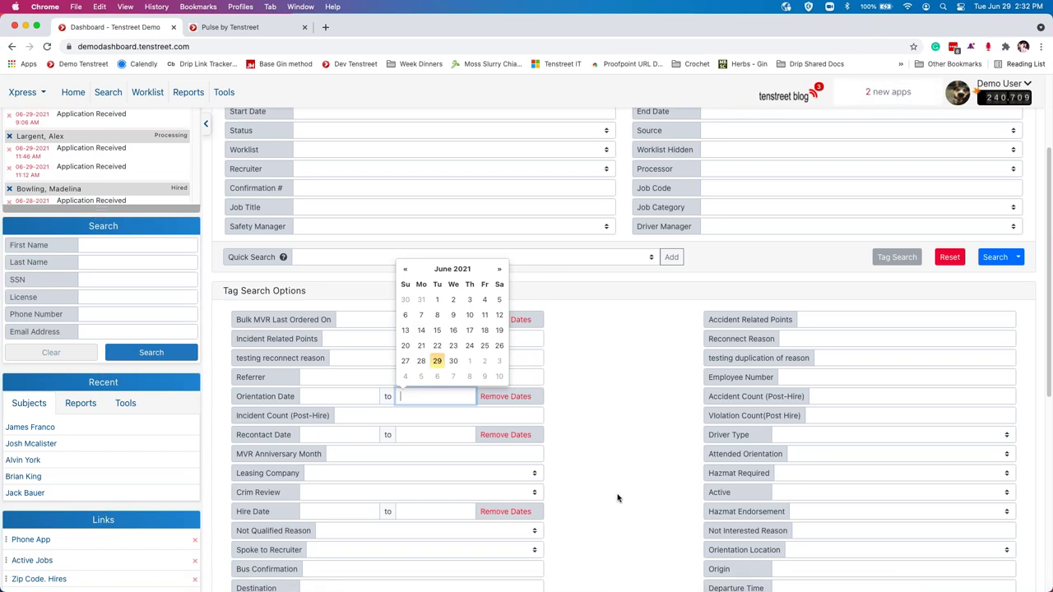
Check the Drip Those Leads slide in PowerPoint, and display the bulk actions for search results on the Chrome dashboard
{"action": "key", "text": "ctrl+Right"}
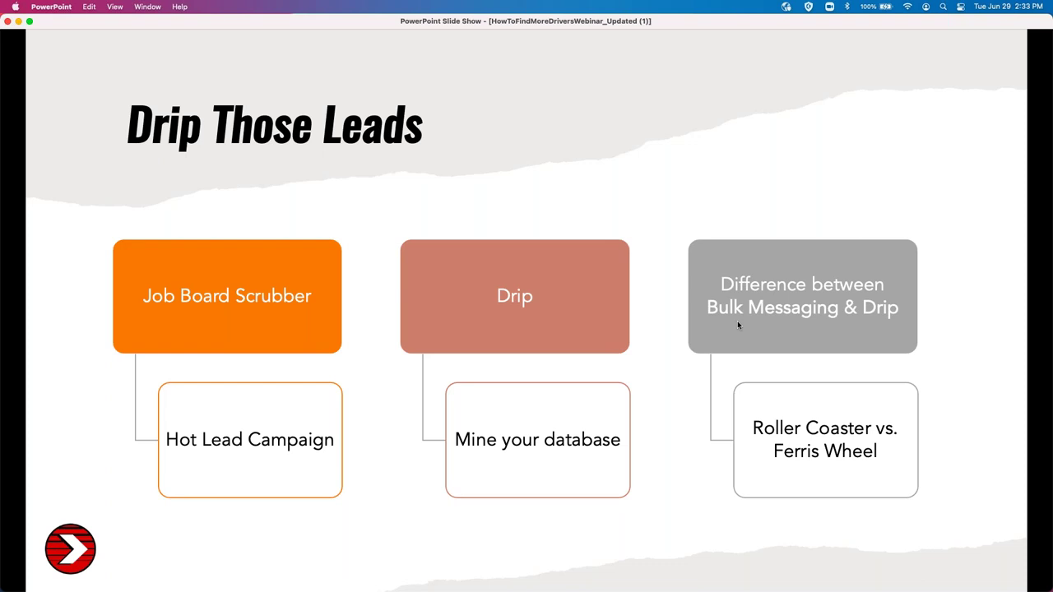
{"action": "key", "text": "super+Tab"}
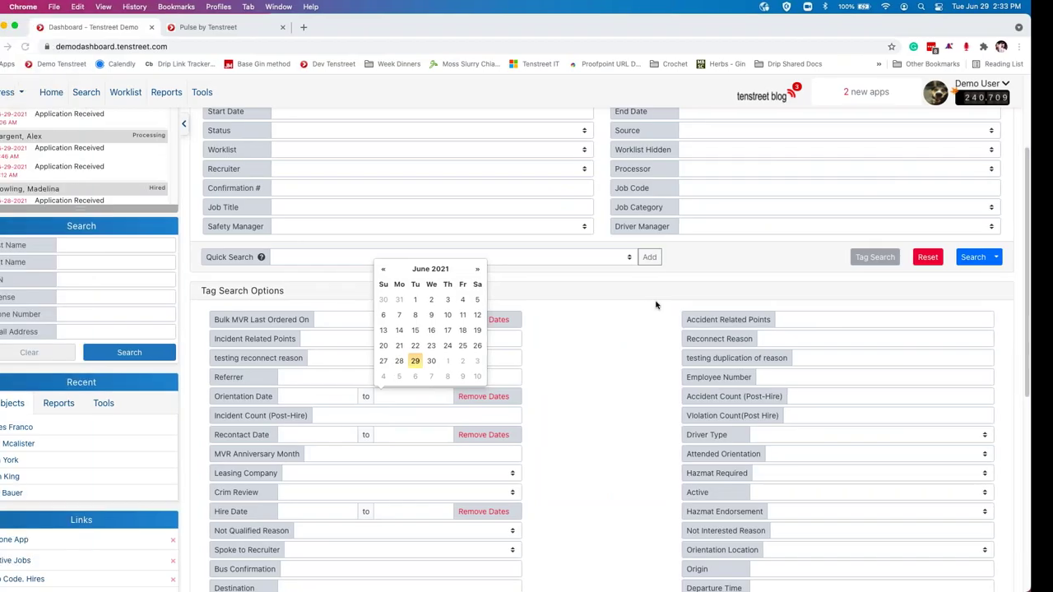
{"action": "left_click", "coordinate": [1018, 257]}
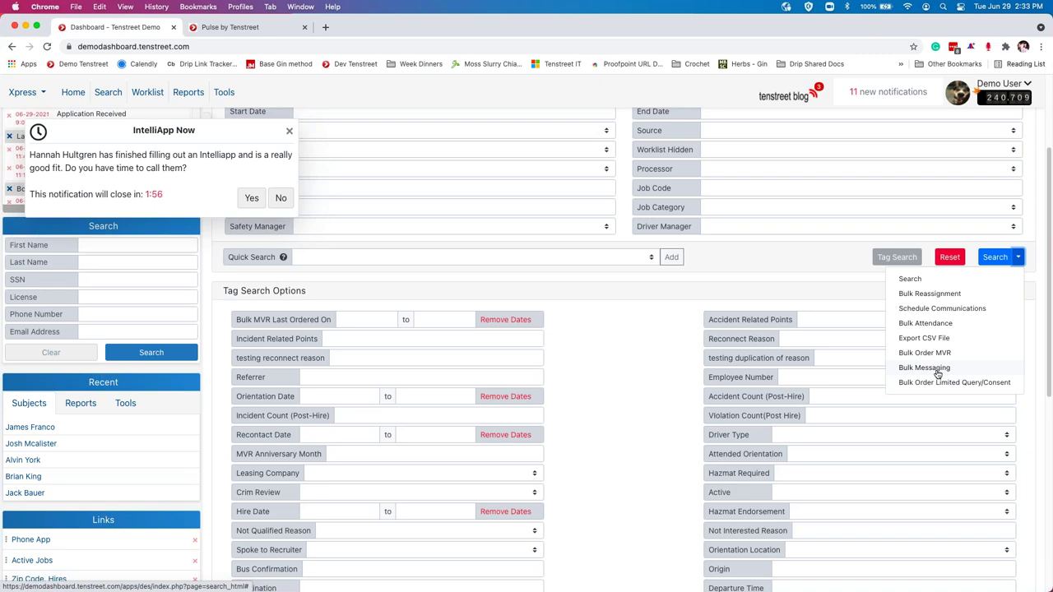
Switch to the PowerPoint slide show and advance to the Origins slide
{"action": "key", "text": "ctrl+Right"}
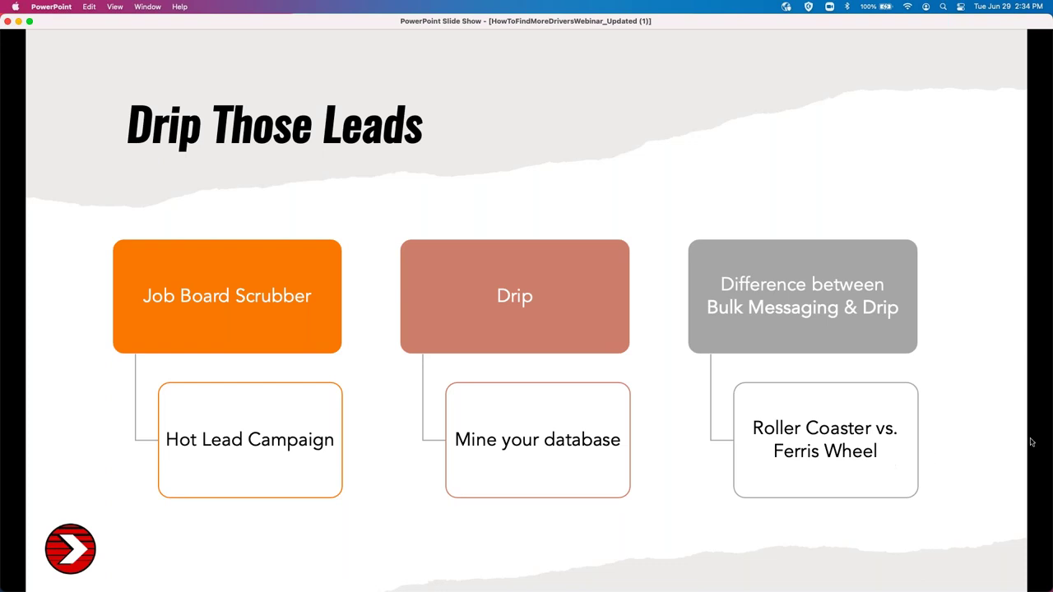
{"action": "left_click", "coordinate": [963, 399]}
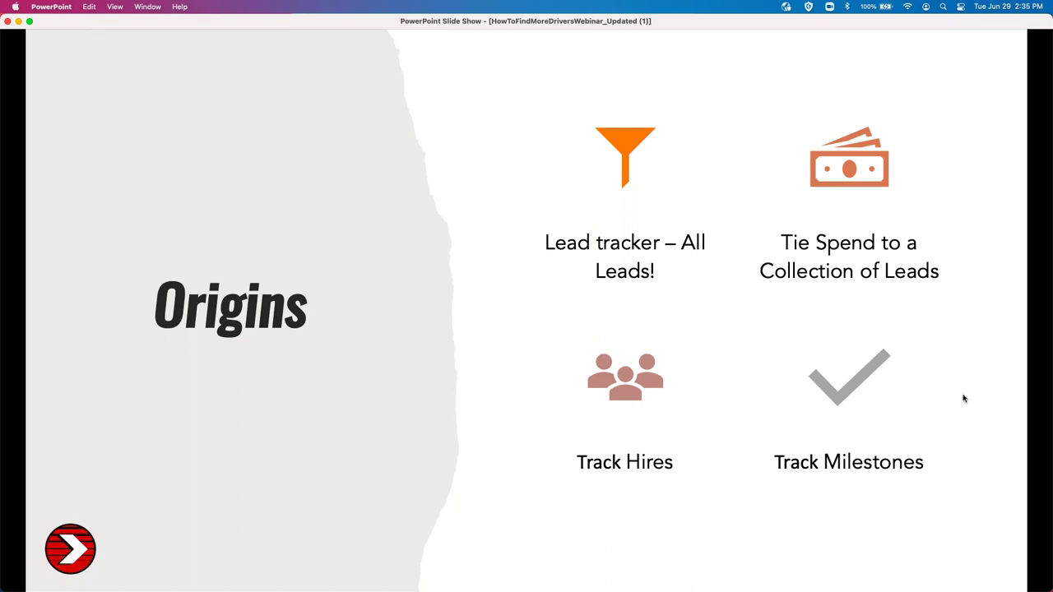
Switch to the Tenstreet dashboard in Chrome, open the Origins tool and reload its frame
{"action": "key", "text": "ctrl+Left"}
{"action": "left_click", "coordinate": [287, 131]}
{"action": "left_click", "coordinate": [226, 94]}
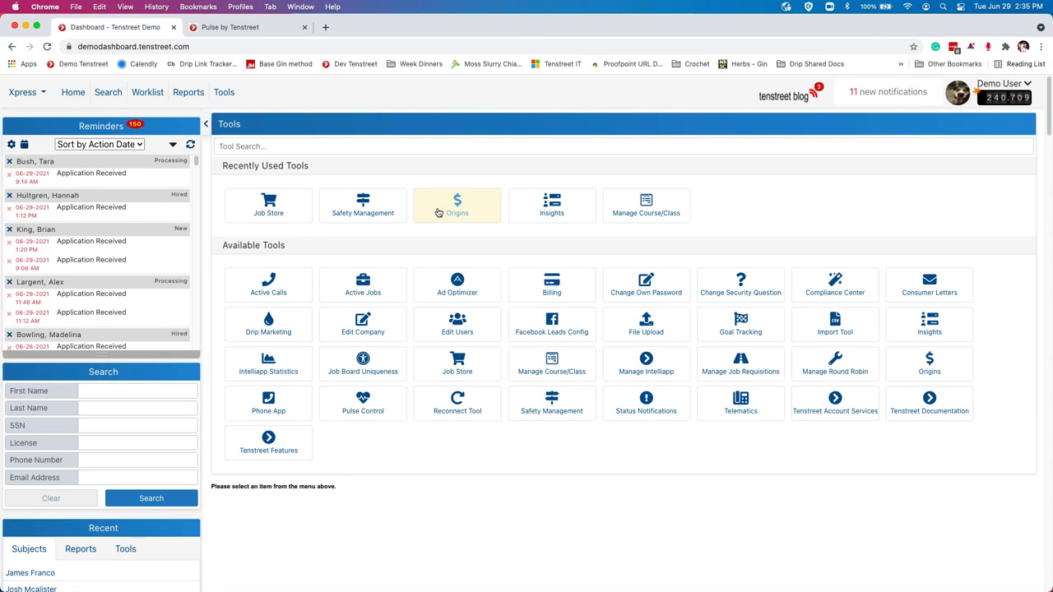
{"action": "left_click", "coordinate": [439, 213]}
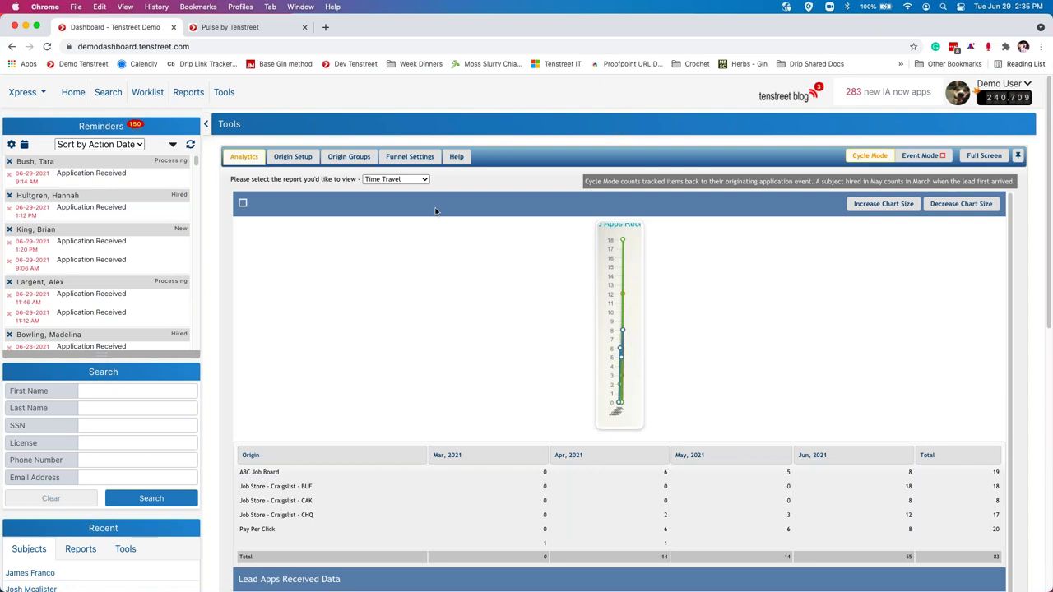
{"action": "right_click", "coordinate": [417, 299]}
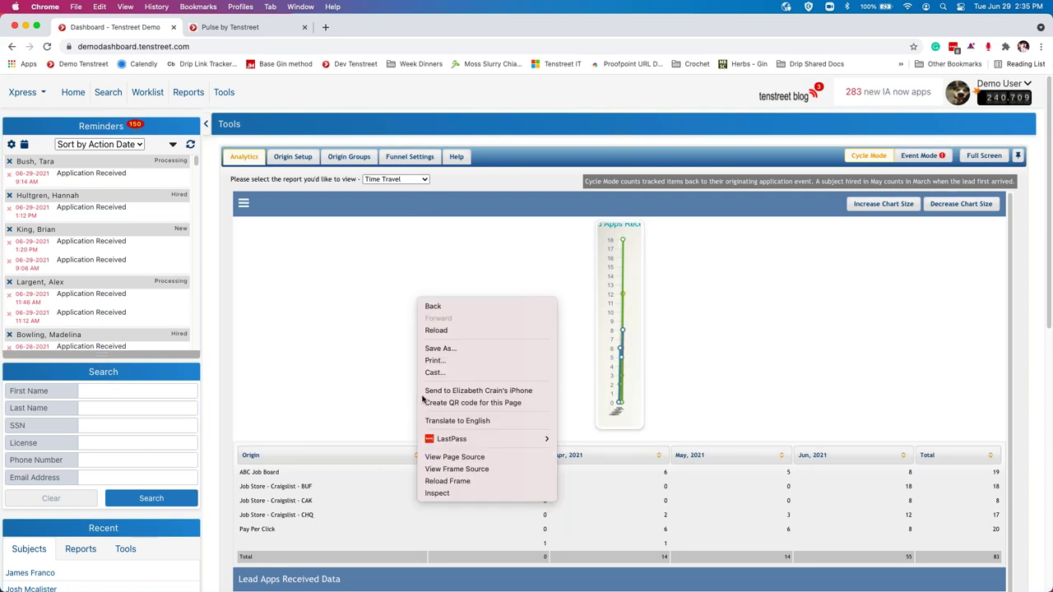
{"action": "left_click", "coordinate": [441, 481]}
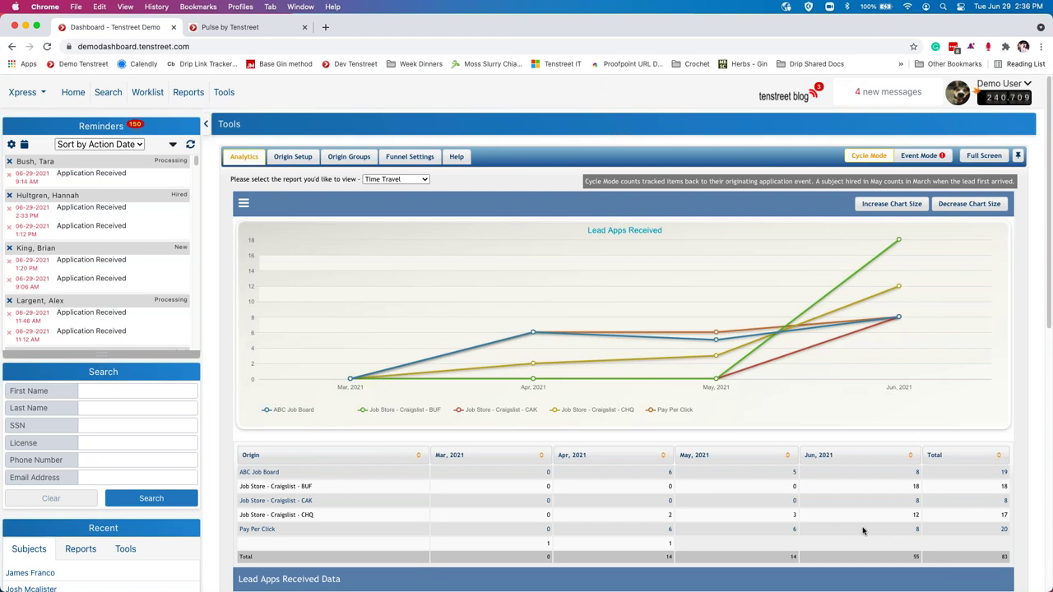
Examine the Lead Apps Received and Cost per Lead Apps charts and tables by origin in the Time Travel report
{"action": "scroll", "coordinate": [862, 530], "scroll_direction": "down", "scroll_amount": 3}
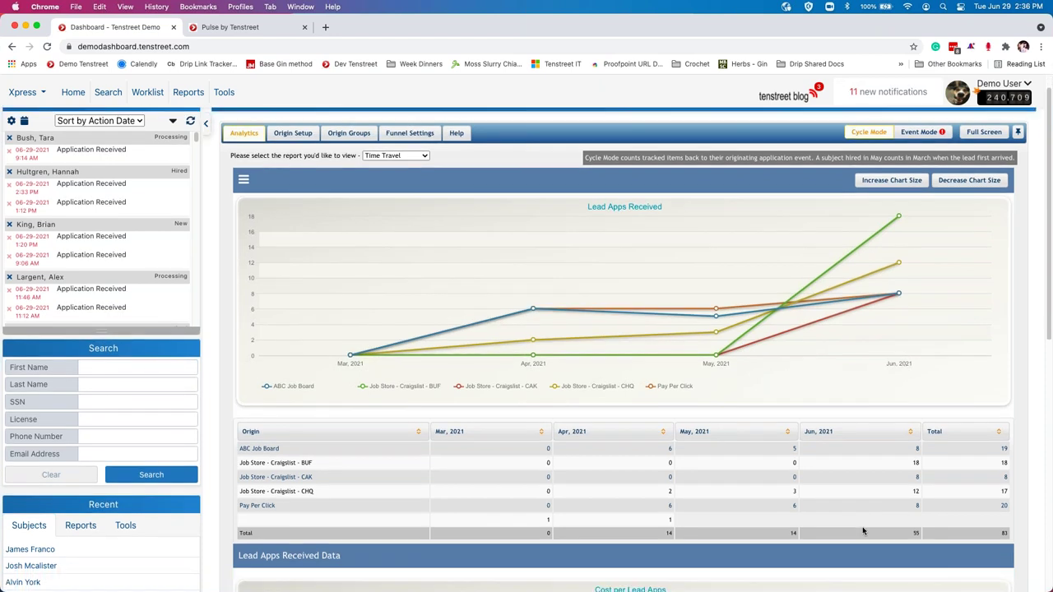
{"action": "scroll", "coordinate": [862, 531], "scroll_direction": "down", "scroll_amount": 3}
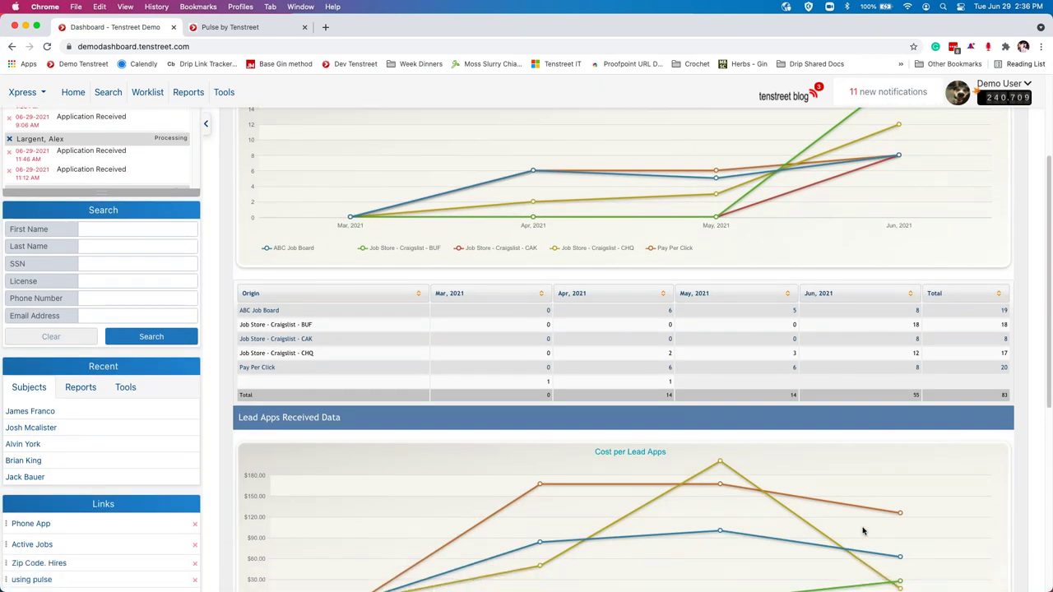
{"action": "scroll", "coordinate": [863, 533], "scroll_direction": "down", "scroll_amount": 4}
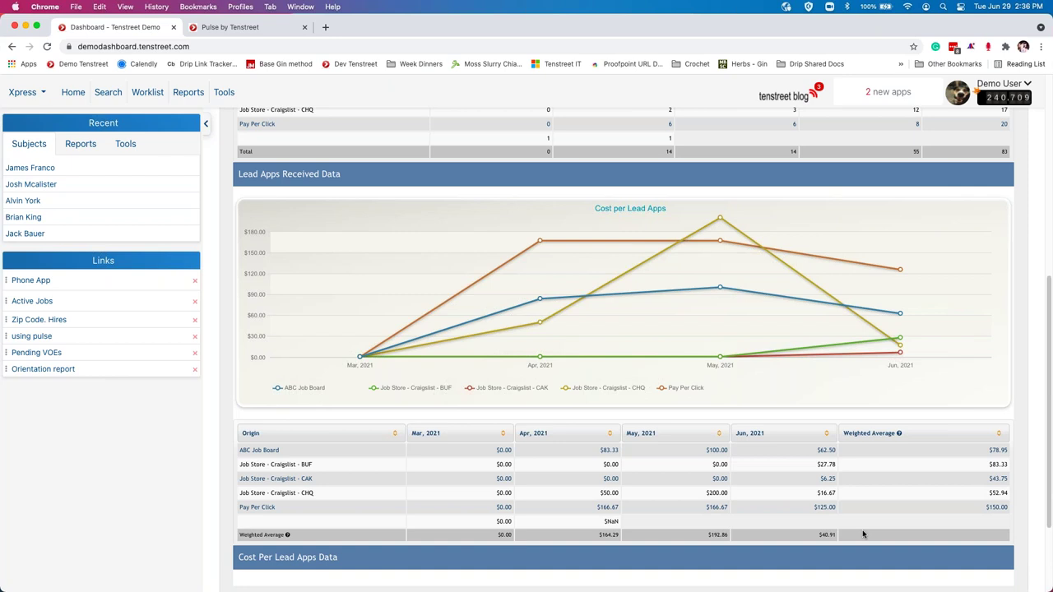
{"action": "scroll", "coordinate": [630, 237], "scroll_direction": "up", "scroll_amount": 10}
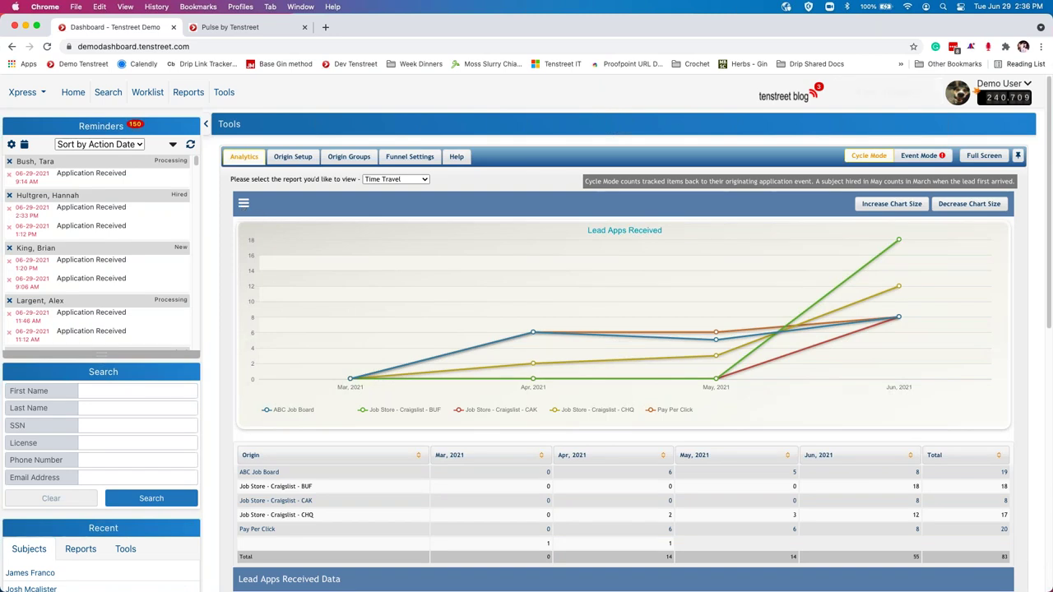
Set the Time Travel report's funnel stage to Hires and load the chart
{"action": "left_click", "coordinate": [243, 203]}
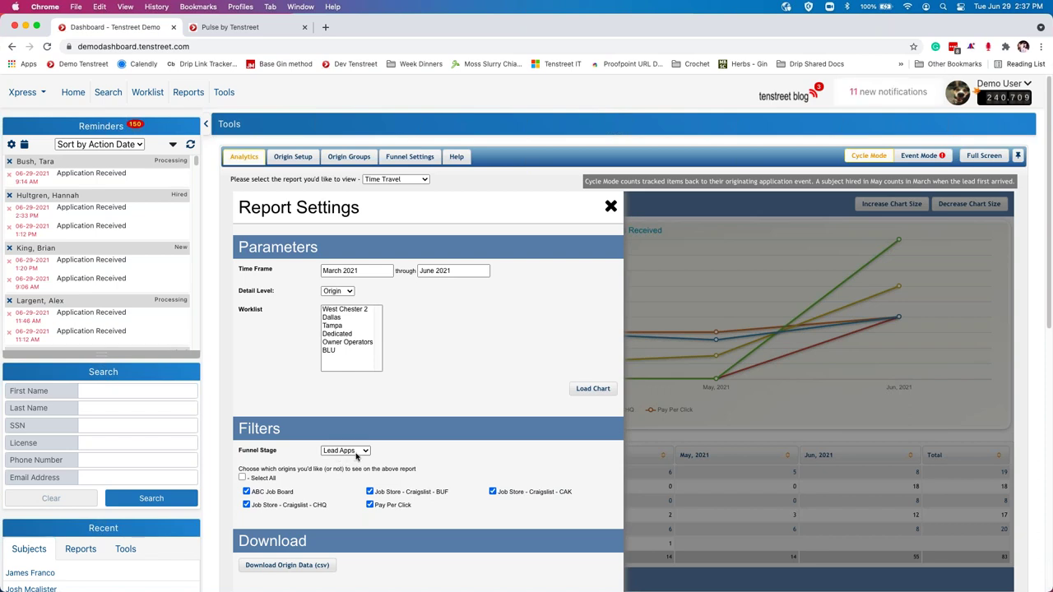
{"action": "left_click", "coordinate": [357, 455]}
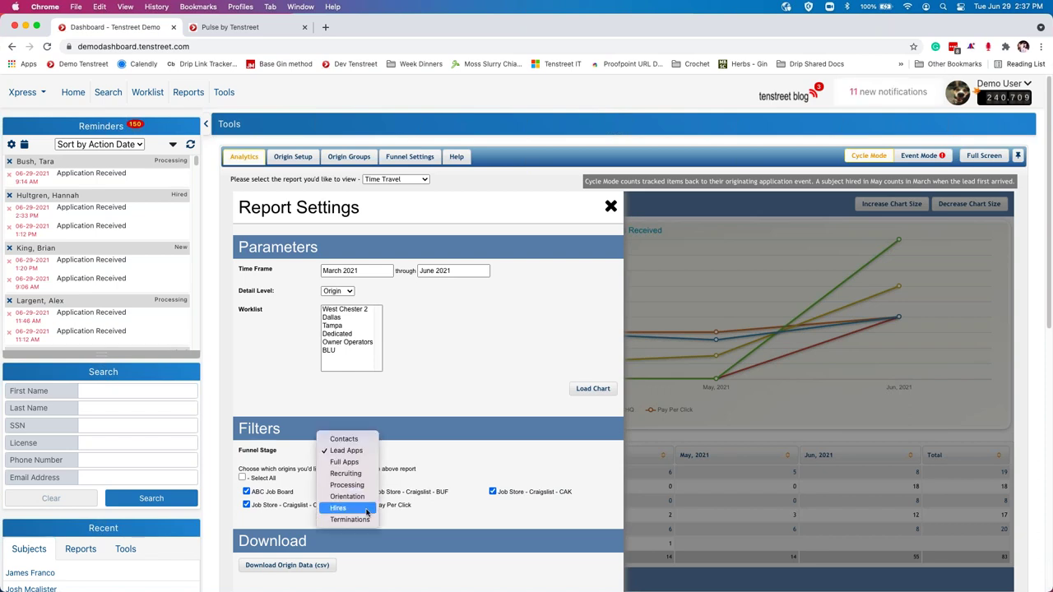
{"action": "left_click", "coordinate": [366, 510]}
{"action": "left_click", "coordinate": [592, 389]}
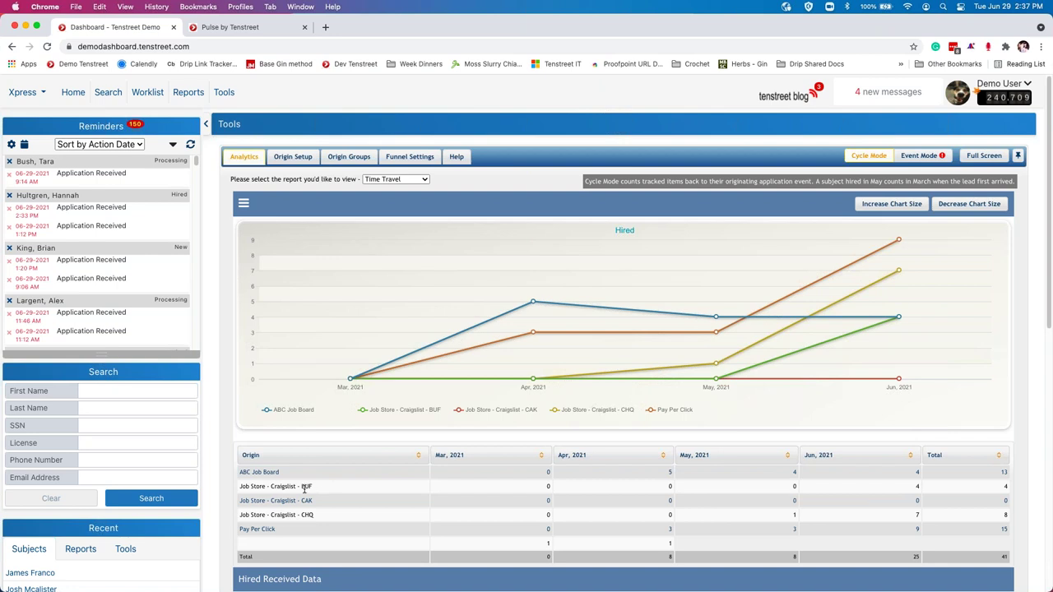
Examine the hires and cost per hire by origin, highlighting Job Store in the Craigslist - BUF origin name
{"action": "left_click_drag", "start_coordinate": [265, 486], "coordinate": [237, 489]}
{"action": "scroll", "coordinate": [905, 528], "scroll_direction": "down", "scroll_amount": 5}
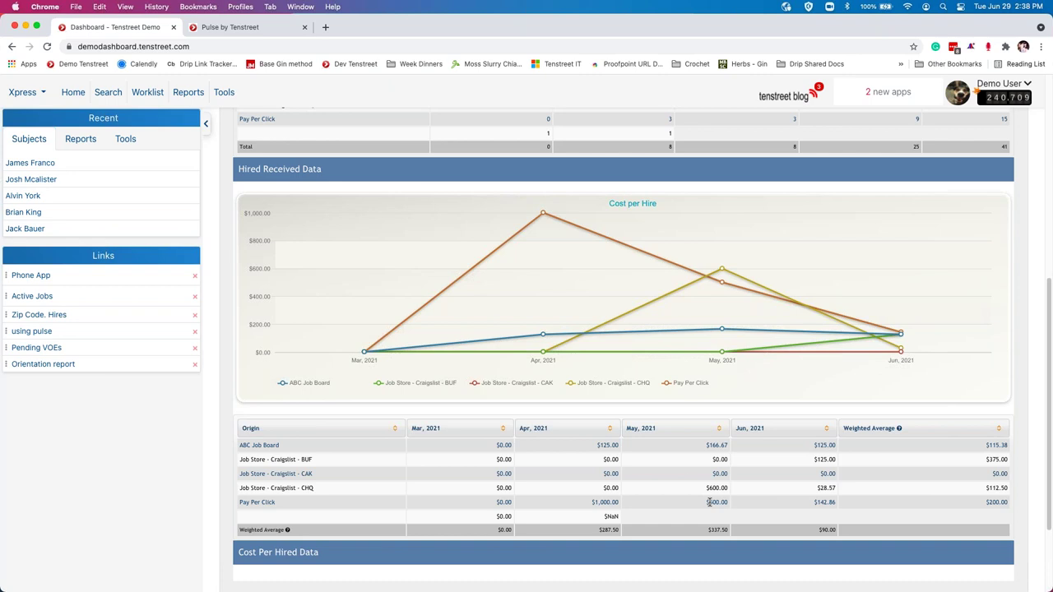
{"action": "scroll", "coordinate": [559, 397], "scroll_direction": "up", "scroll_amount": 3}
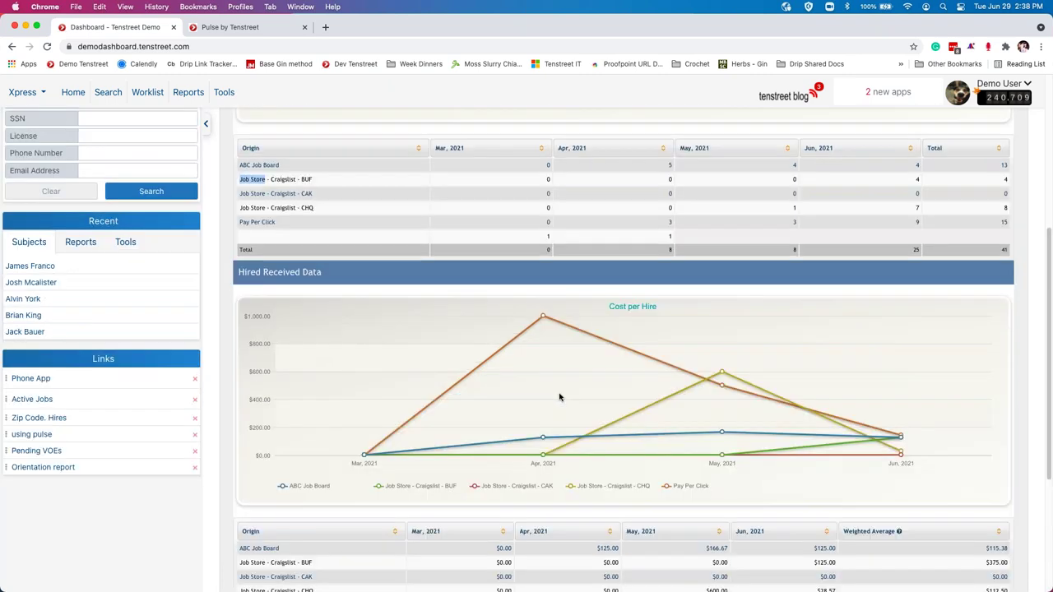
{"action": "scroll", "coordinate": [559, 398], "scroll_direction": "up", "scroll_amount": 8}
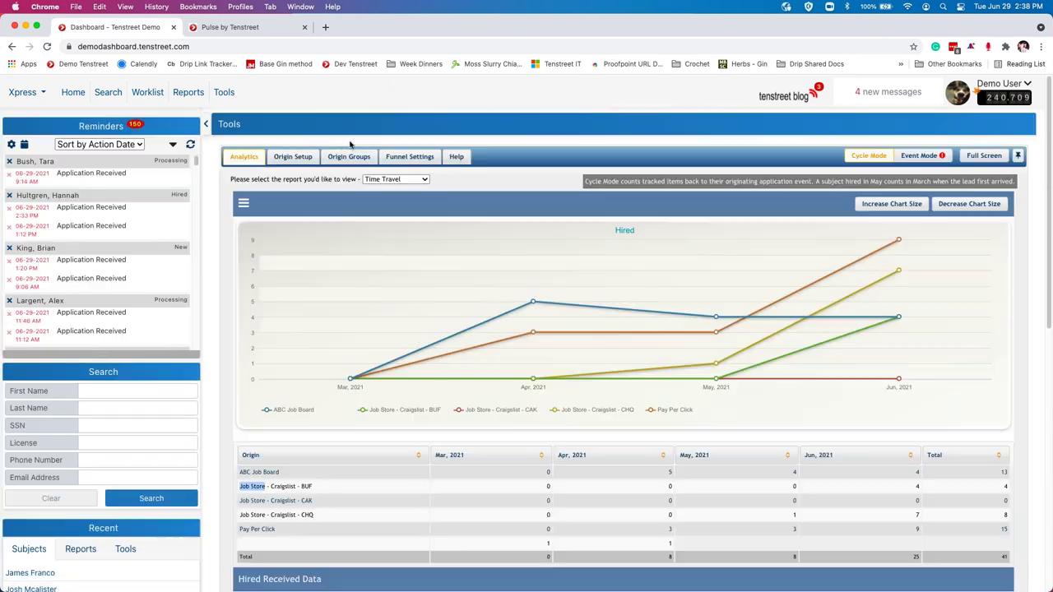
Open Origin Setup and step through the editable June 2021 spend fields of the listed origins without changing any amounts
{"action": "left_click", "coordinate": [295, 158]}
{"action": "left_click", "coordinate": [791, 262]}
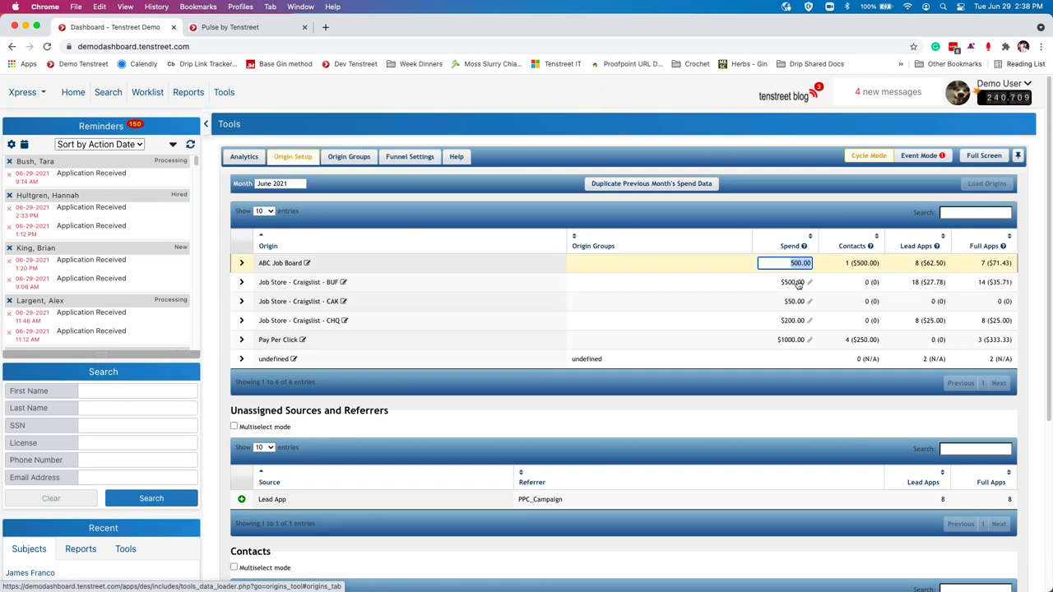
{"action": "left_click", "coordinate": [794, 282]}
{"action": "left_click", "coordinate": [791, 301]}
{"action": "left_click", "coordinate": [791, 322]}
{"action": "left_click", "coordinate": [792, 340]}
{"action": "left_click", "coordinate": [792, 360]}
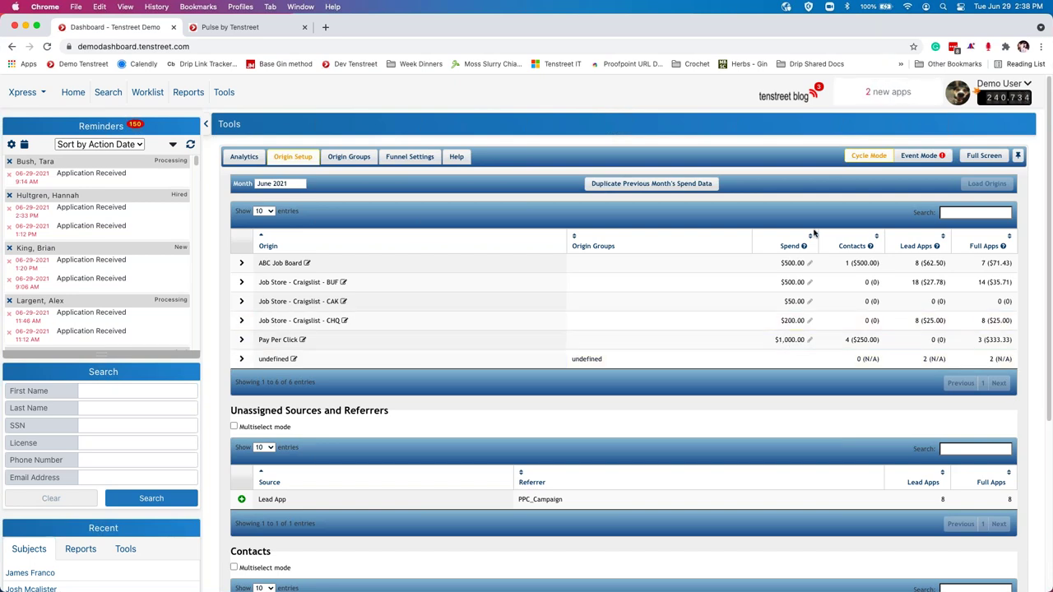
{"action": "left_click", "coordinate": [792, 264]}
{"action": "left_click", "coordinate": [794, 283]}
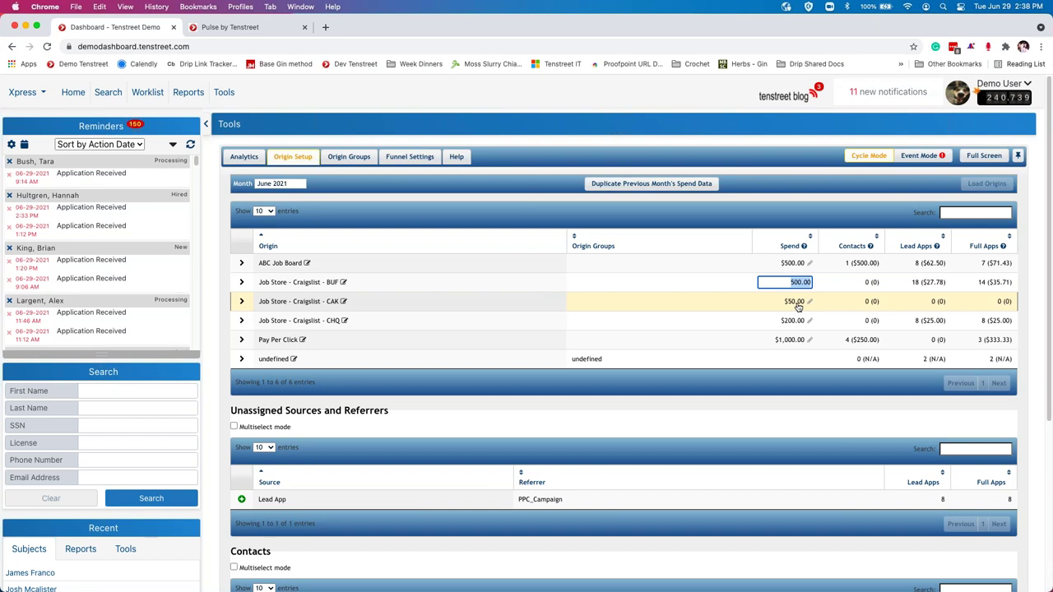
Return to the Origins analytics and load the Origins Funnel report
{"action": "left_click", "coordinate": [244, 157]}
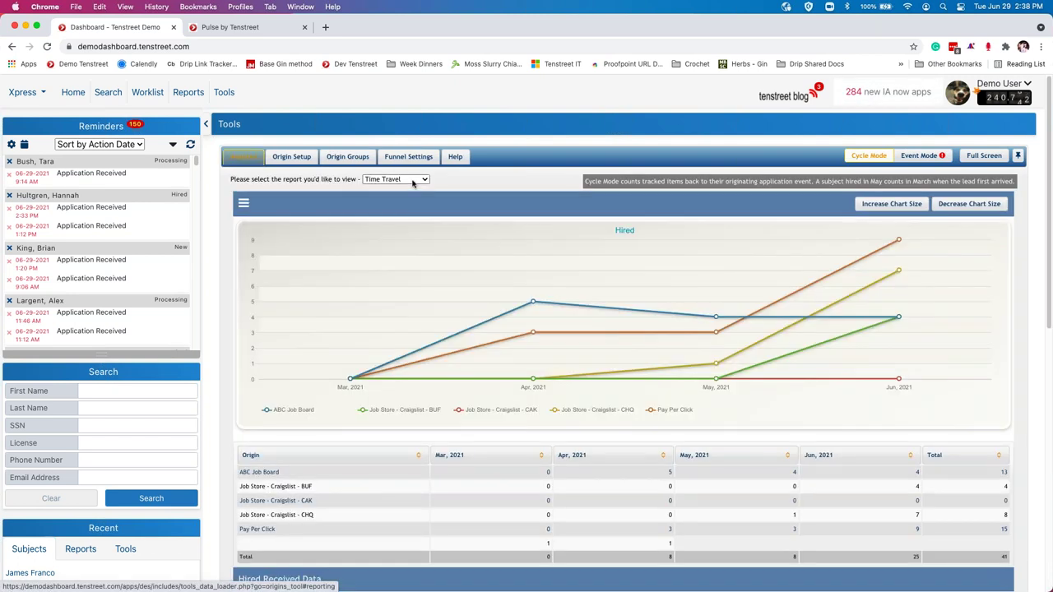
{"action": "left_click", "coordinate": [413, 180]}
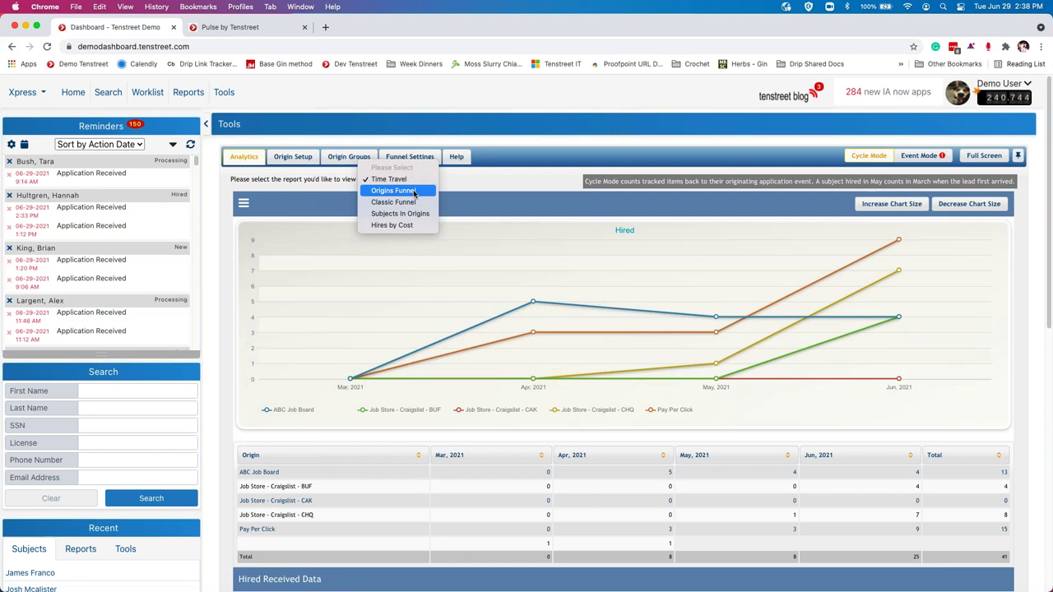
{"action": "left_click", "coordinate": [413, 191]}
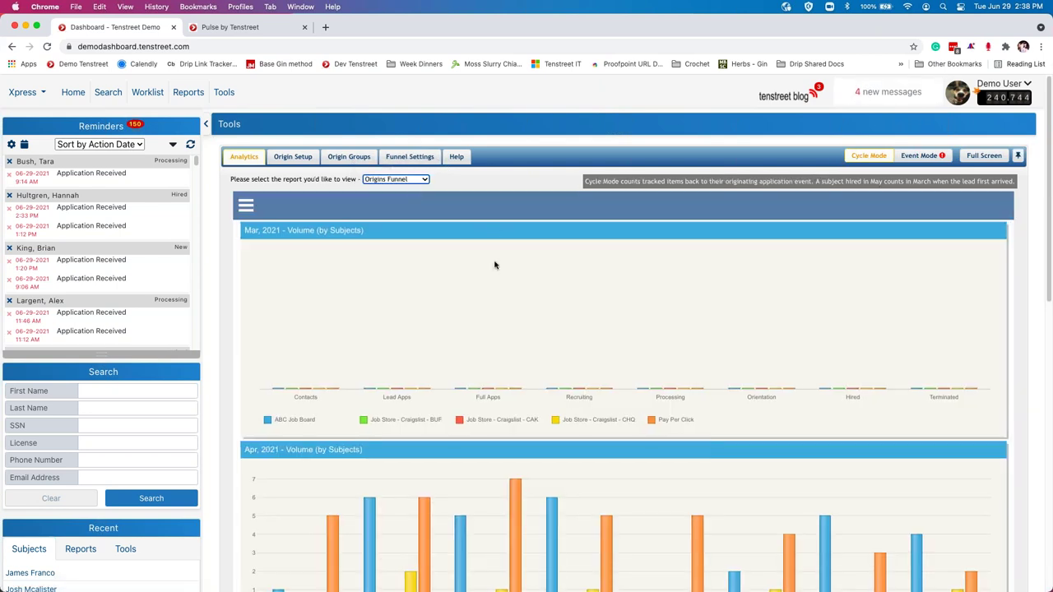
Examine the April 2021 volume by origin across the funnel stages, comparing lead apps, orientation, hired and terminated
{"action": "scroll", "coordinate": [494, 263], "scroll_direction": "down", "scroll_amount": 5}
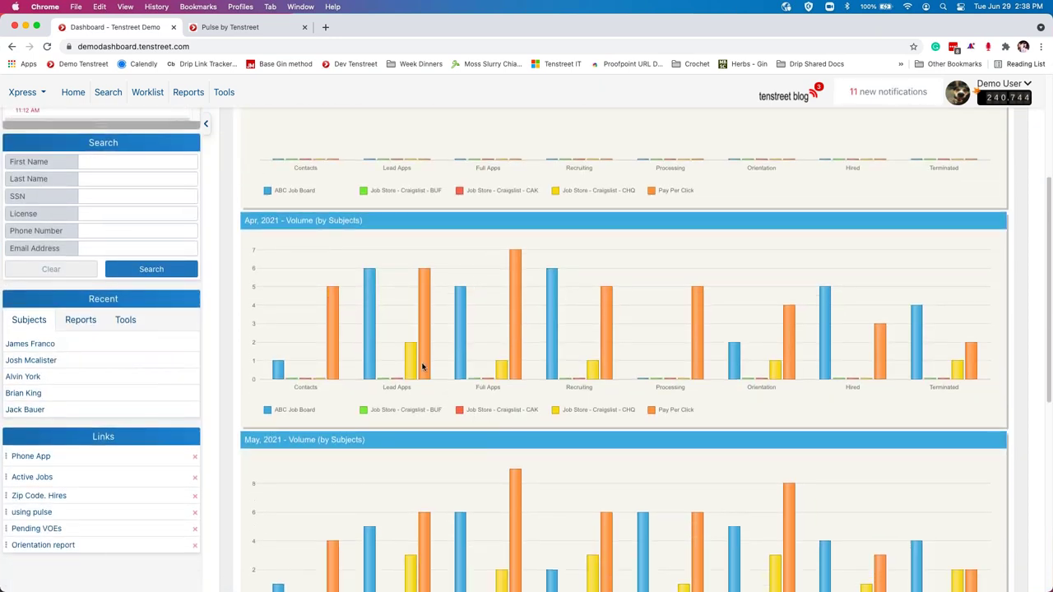
{"action": "scroll", "coordinate": [404, 352], "scroll_direction": "down", "scroll_amount": 1}
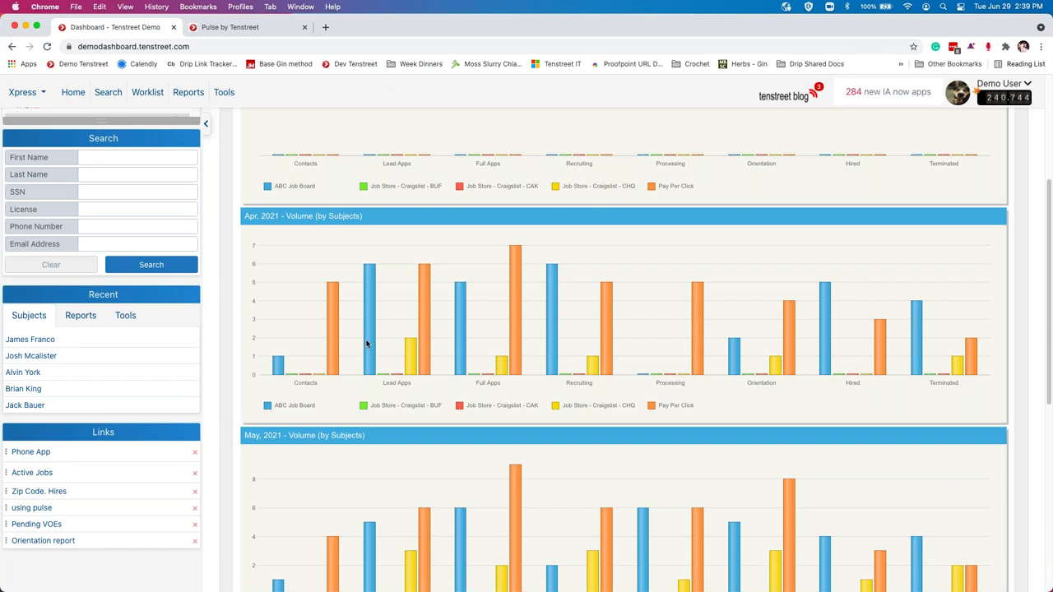
{"action": "mouse_move", "coordinate": [368, 344]}
{"action": "mouse_move", "coordinate": [736, 355]}
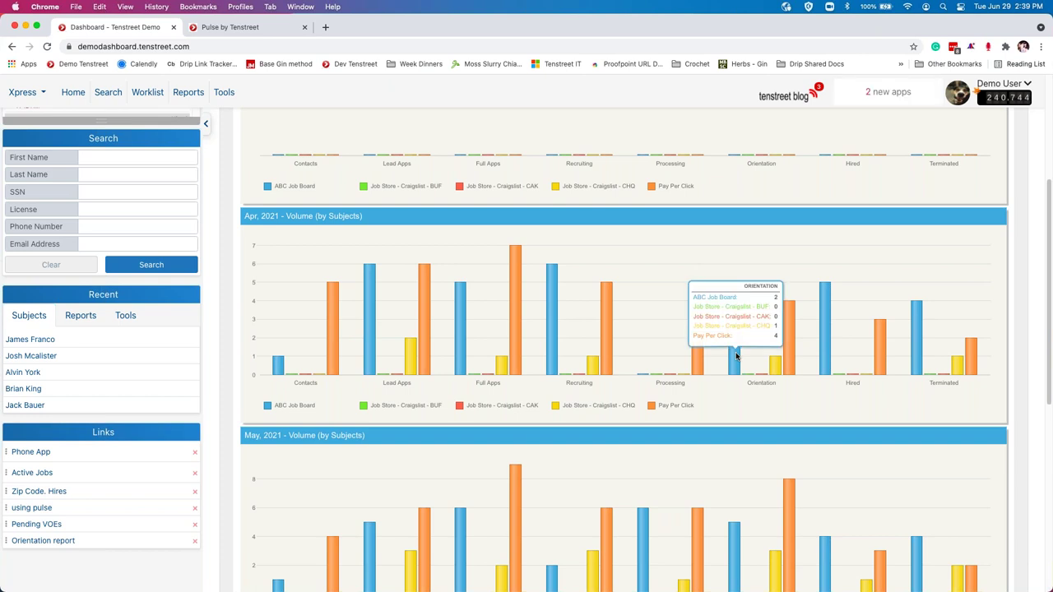
{"action": "mouse_move", "coordinate": [825, 368]}
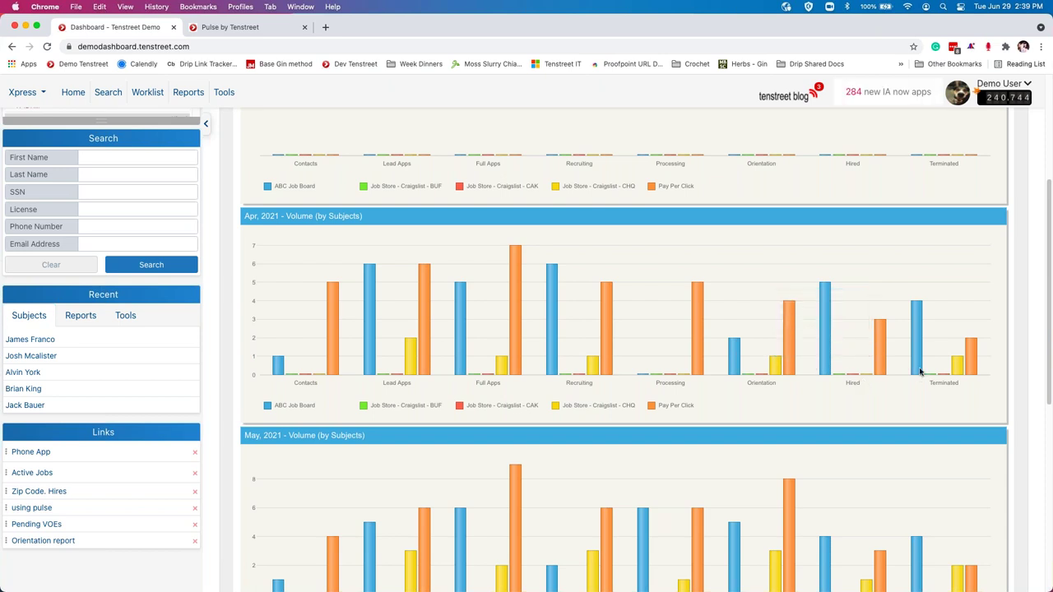
{"action": "mouse_move", "coordinate": [919, 372]}
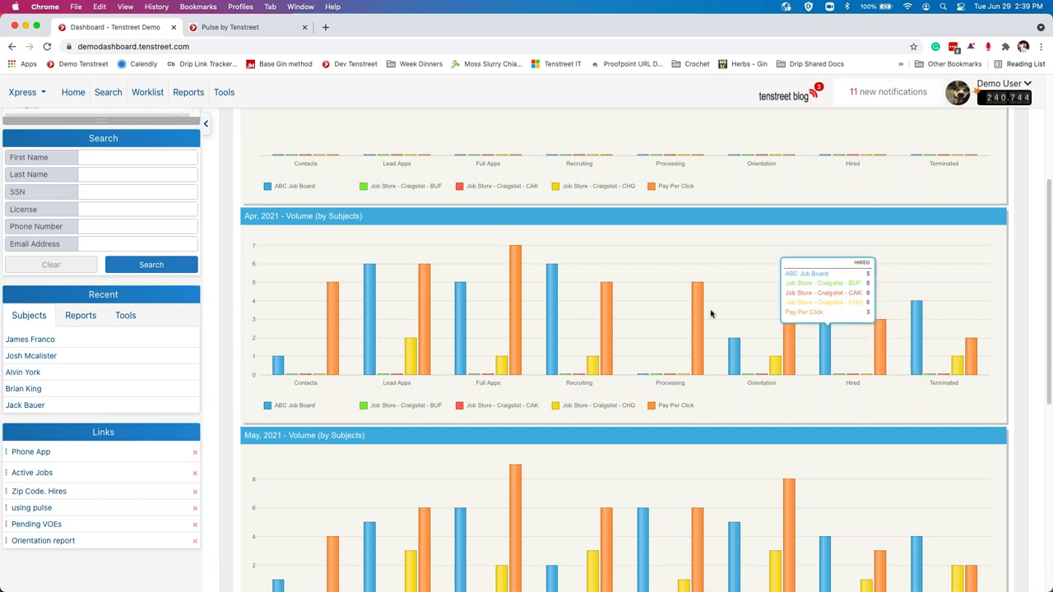
{"action": "scroll", "coordinate": [405, 247], "scroll_direction": "up", "scroll_amount": 5}
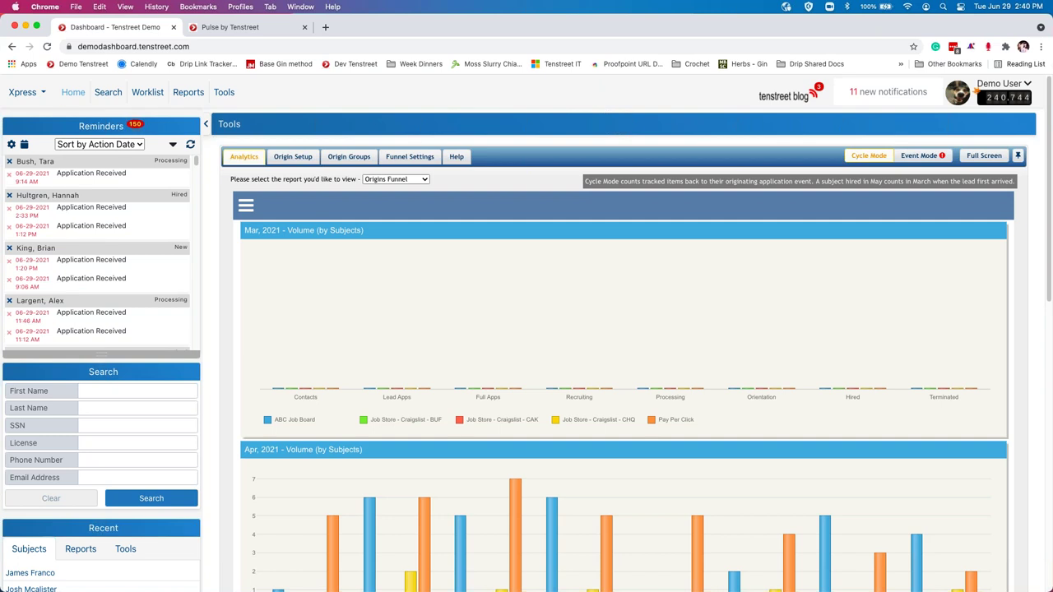
Go to the home page and open the Origins Quickview within Focus
{"action": "left_click", "coordinate": [73, 94]}
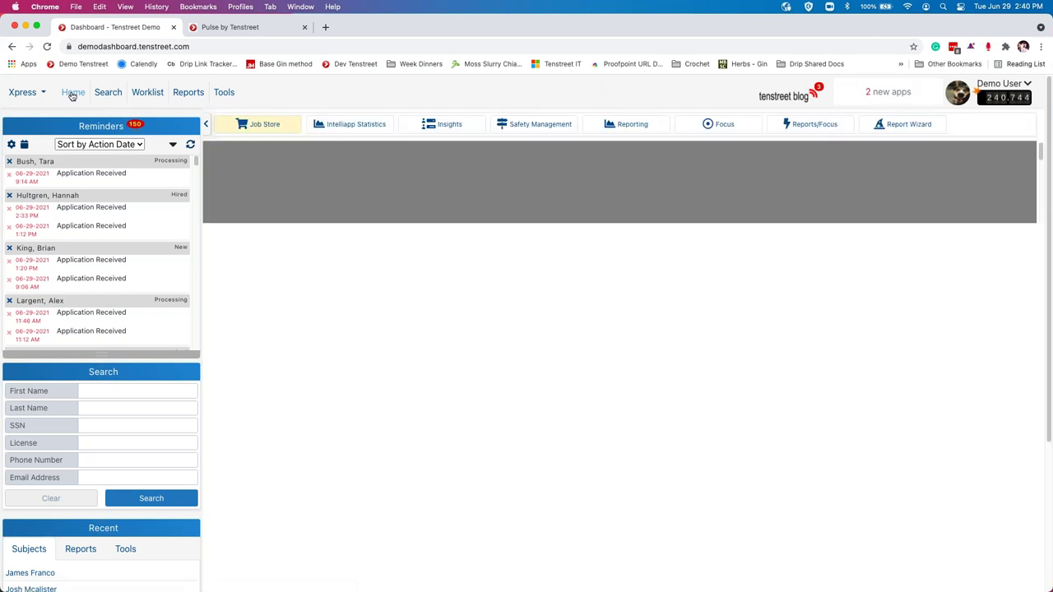
{"action": "left_click", "coordinate": [719, 130]}
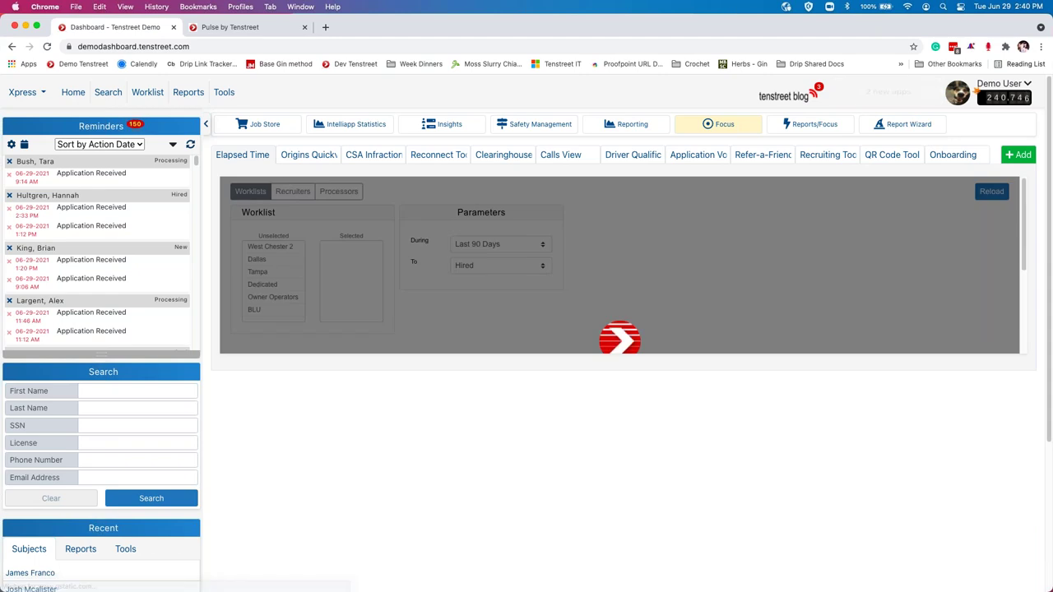
{"action": "left_click", "coordinate": [300, 157]}
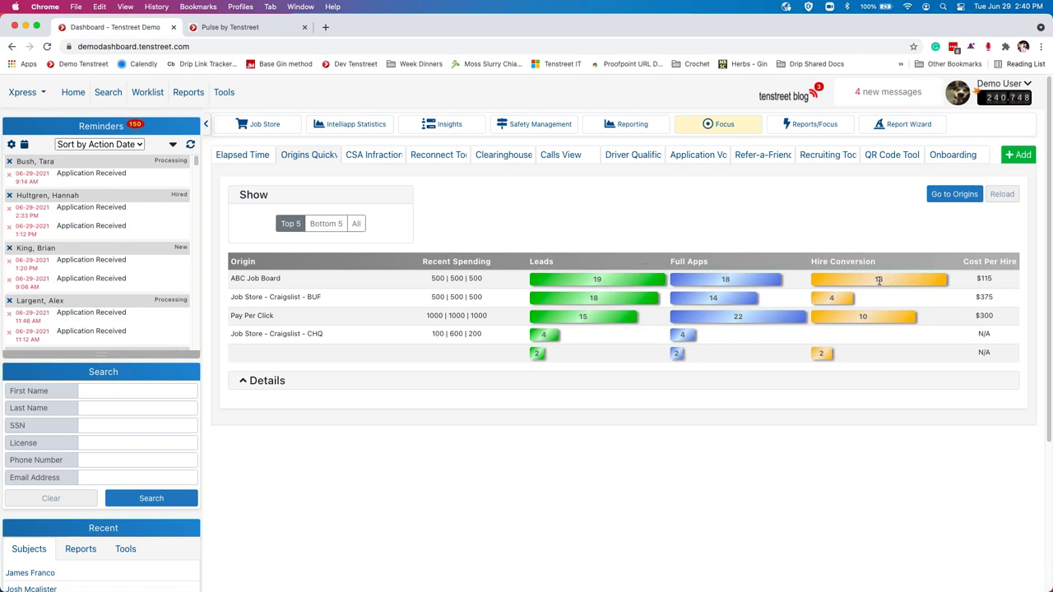
Highlight ABC Job Board's recent spending, then expand the Quickview details and examine the hire and full app conversion percentages by origin
{"action": "left_click_drag", "start_coordinate": [482, 278], "coordinate": [416, 282]}
{"action": "left_click", "coordinate": [415, 283]}
{"action": "left_click", "coordinate": [278, 387]}
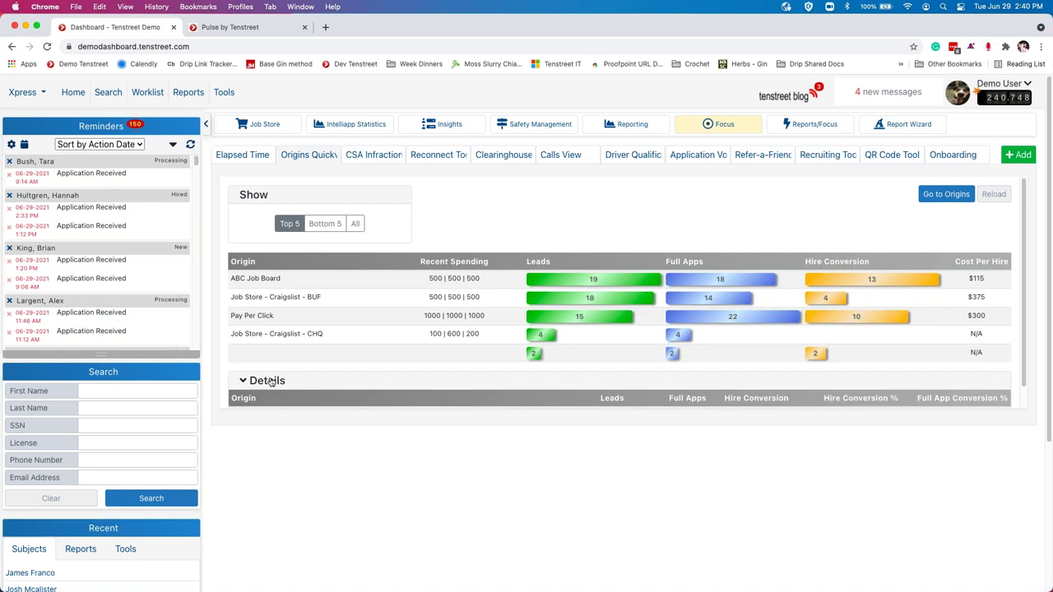
{"action": "triple_click", "coordinate": [844, 395]}
{"action": "triple_click", "coordinate": [924, 408]}
{"action": "triple_click", "coordinate": [1003, 415]}
{"action": "left_click", "coordinate": [1005, 465]}
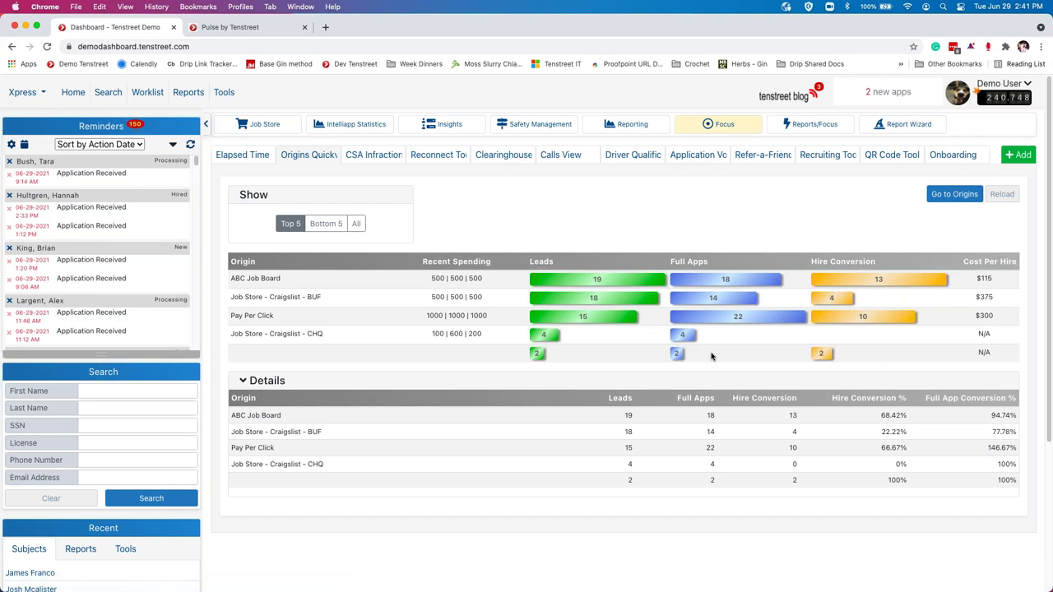
Return to the Tenstreet dashboard and open Origin Setup in the Origins tool
{"action": "key", "text": "ctrl+Right"}
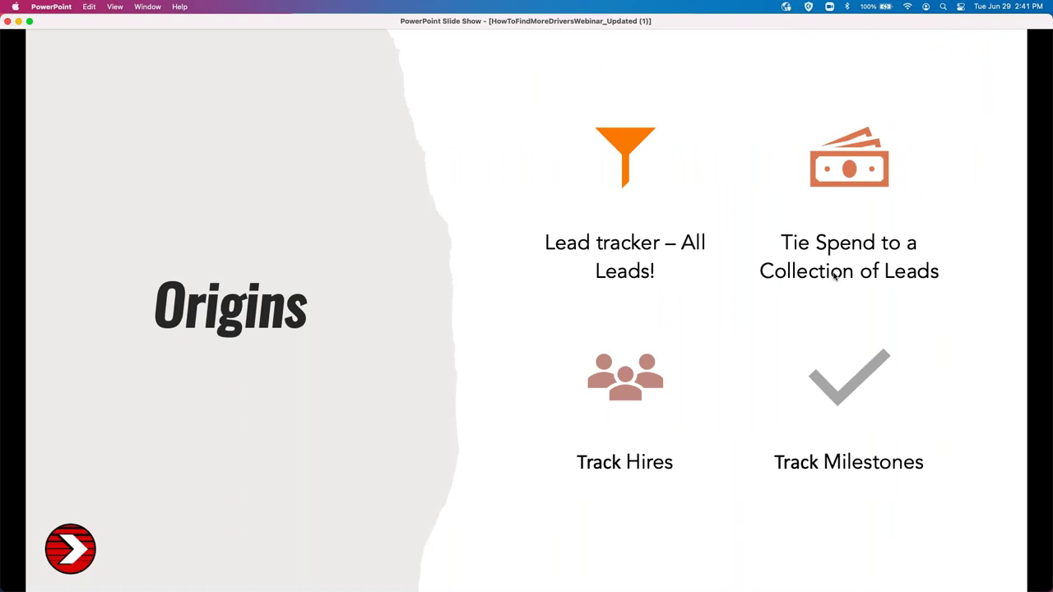
{"action": "key", "text": "ctrl+Left"}
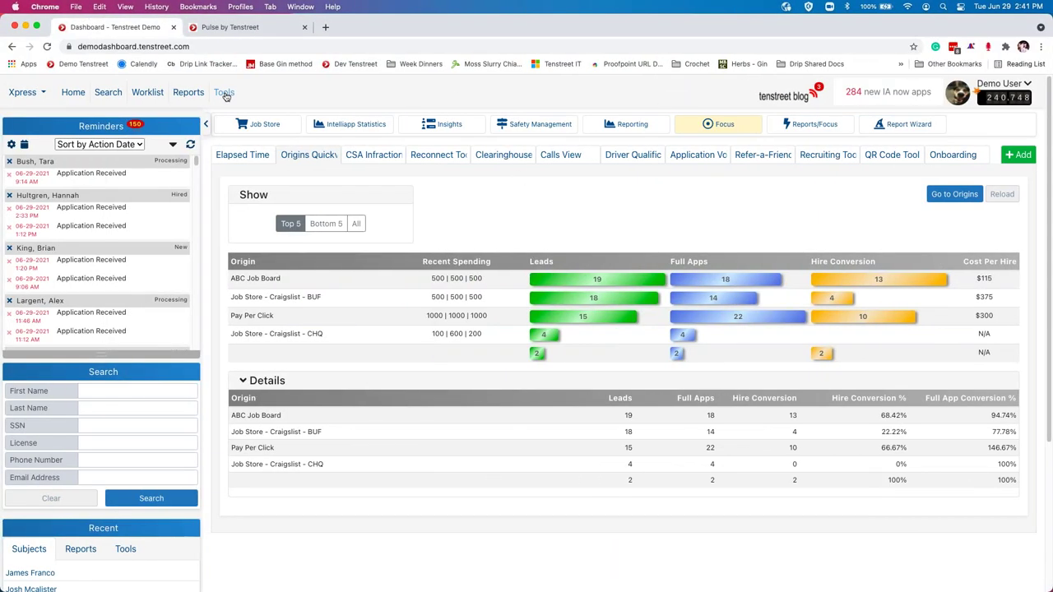
{"action": "left_click", "coordinate": [224, 93]}
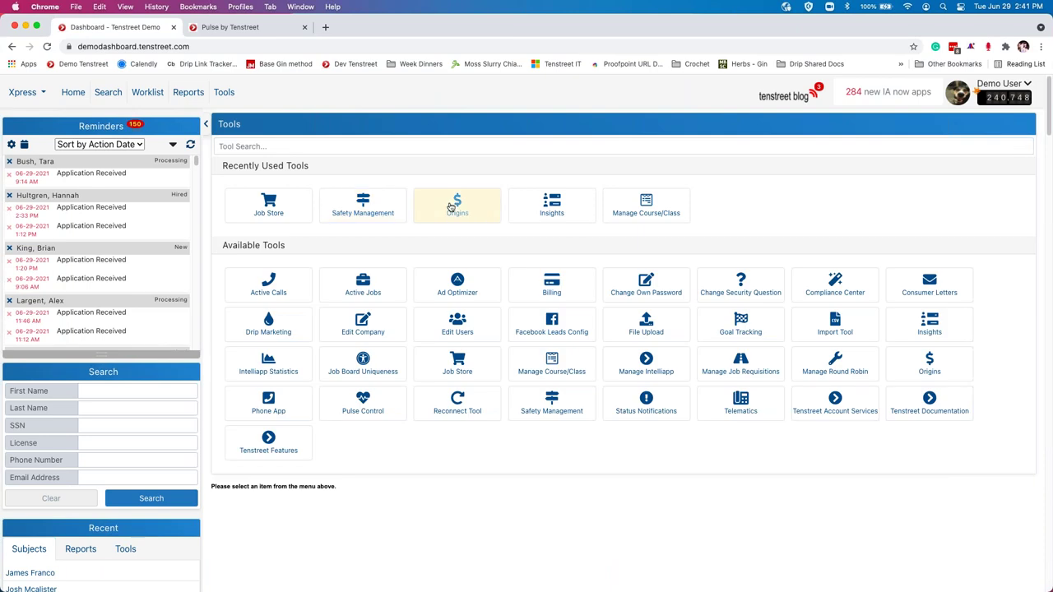
{"action": "left_click", "coordinate": [457, 206]}
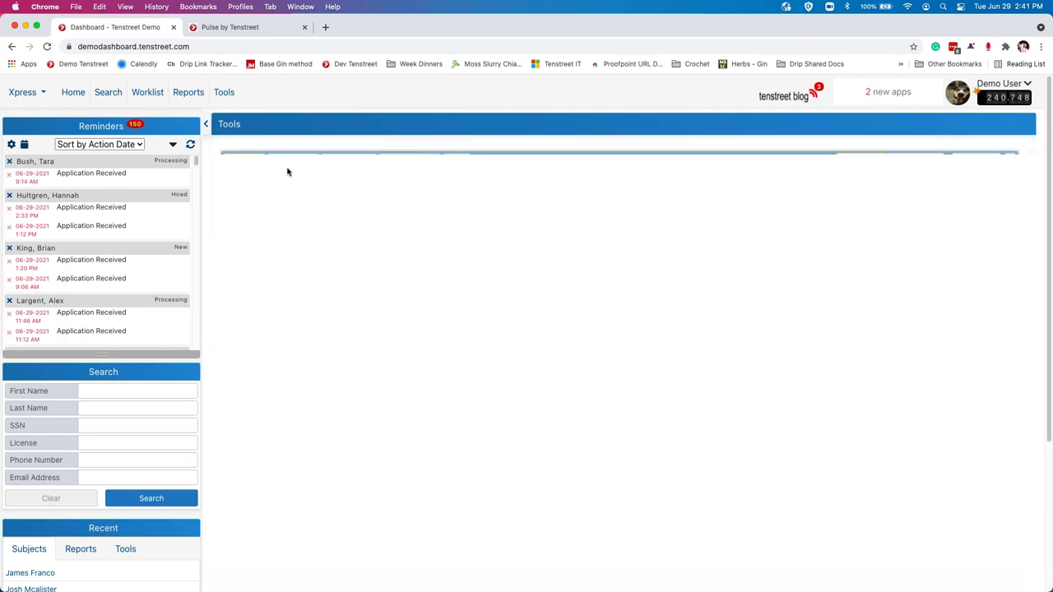
{"action": "left_click", "coordinate": [285, 156]}
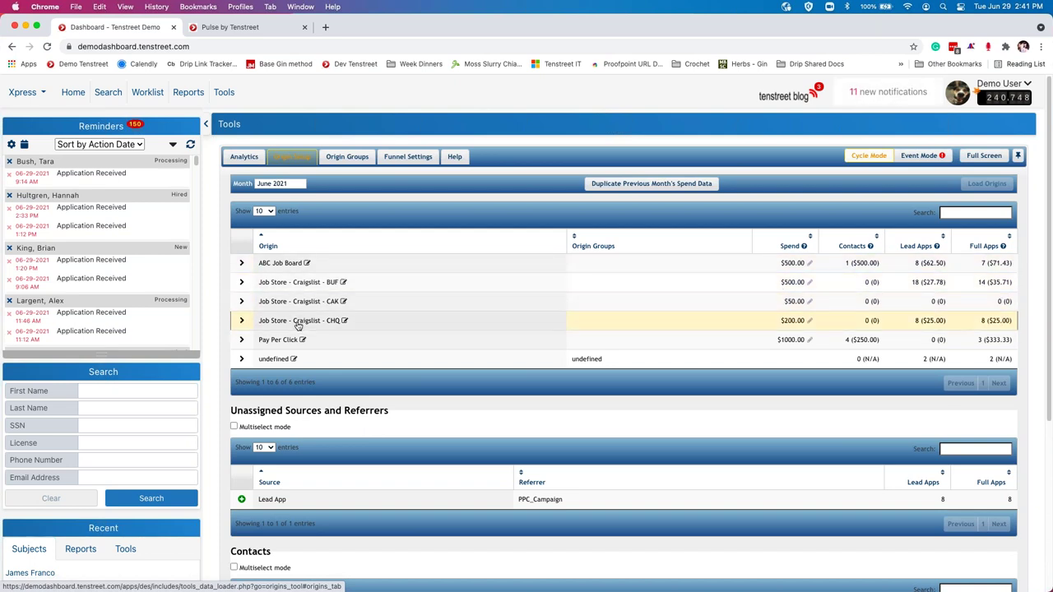
Switch to the PowerPoint slide show and advance from the Origins slide to the Questions slide
{"action": "key", "text": "super+Tab"}
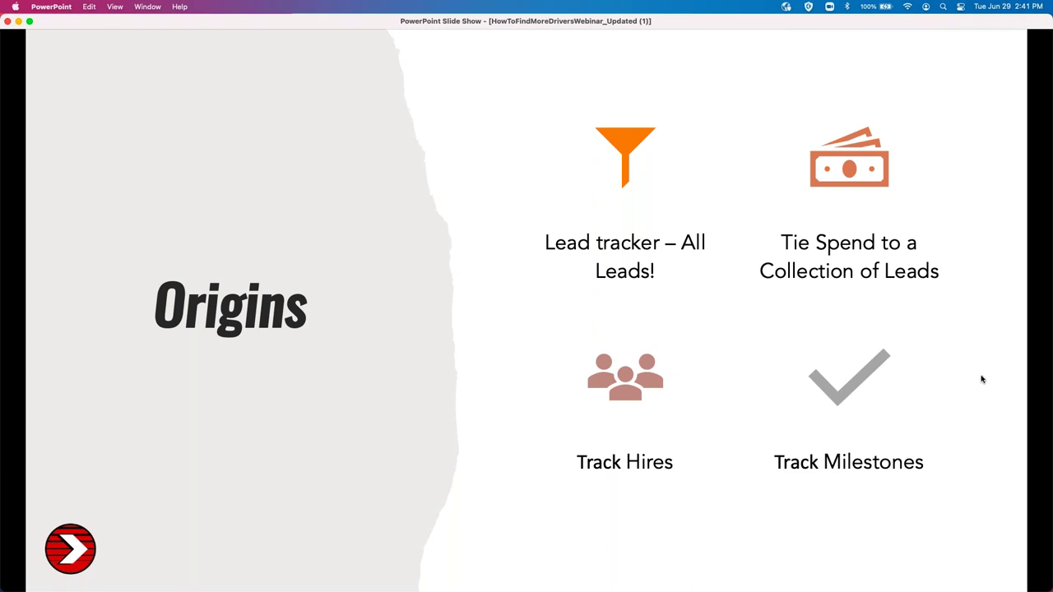
{"action": "key", "text": "Right"}
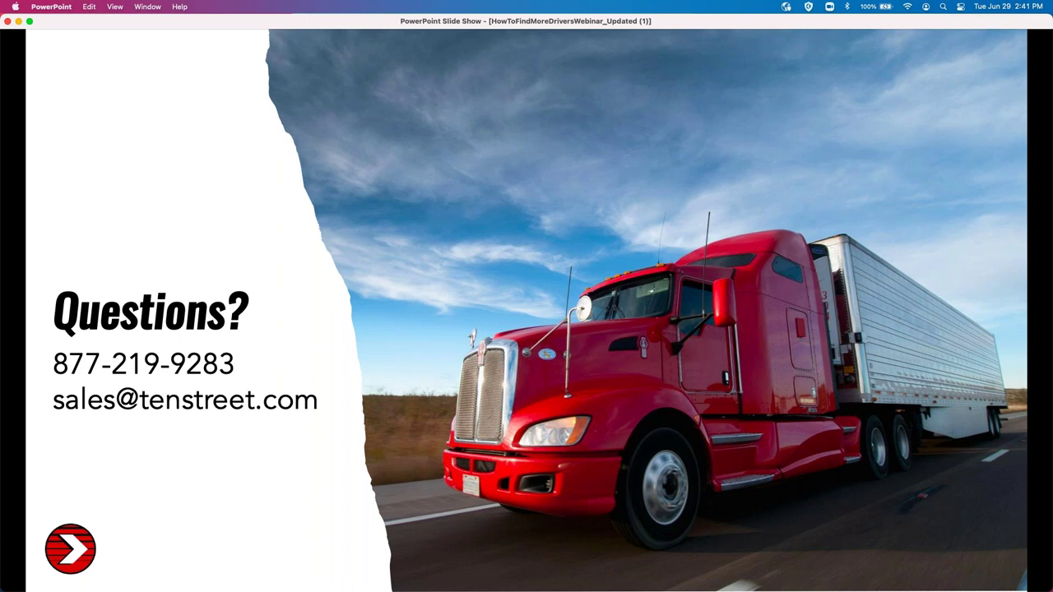
{"action": "key", "text": "super+Tab"}
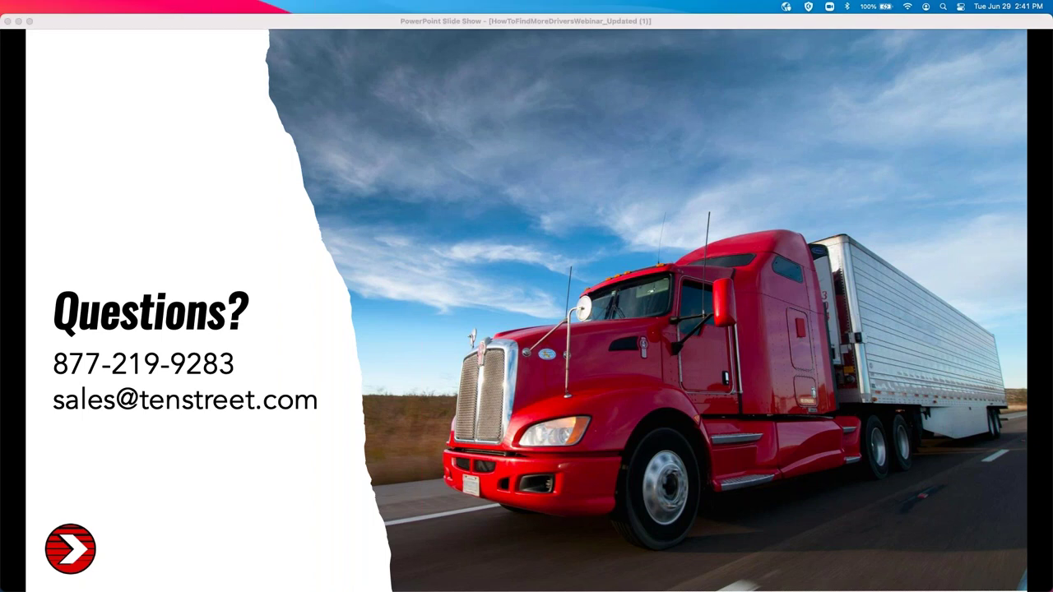